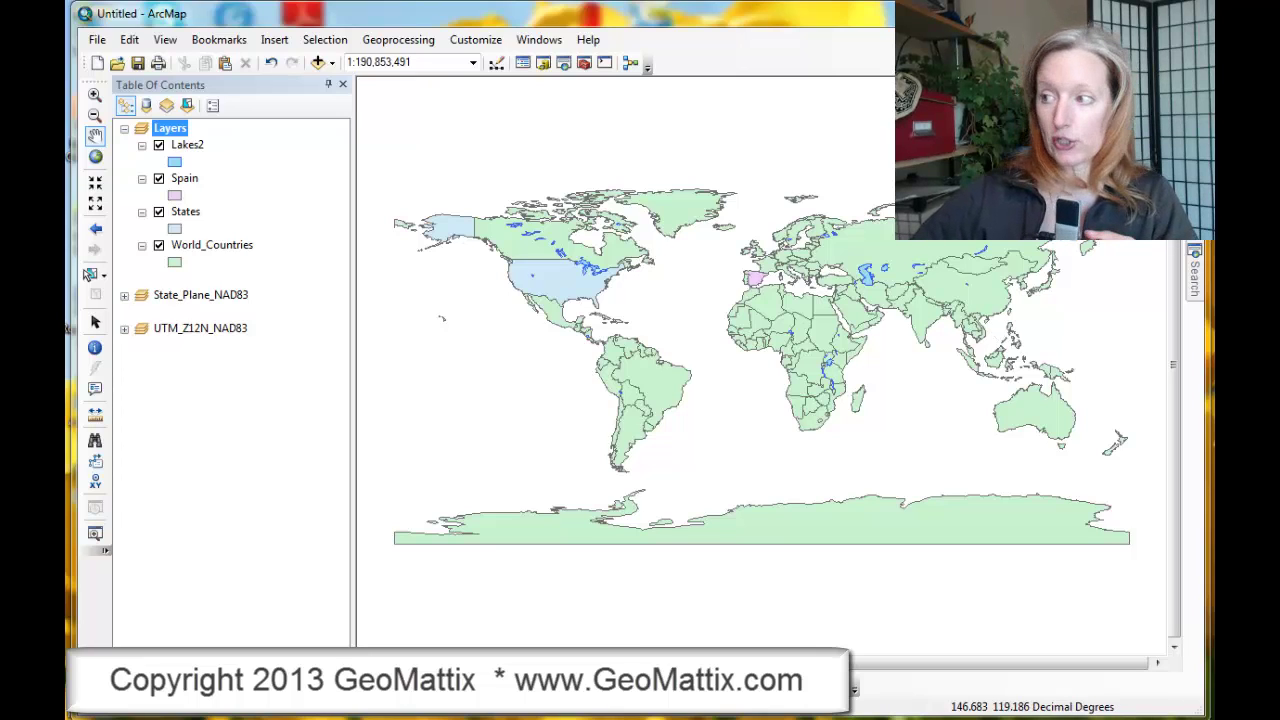
# Add AZ_Counties.shp to the world Layers frame, accepting the missing spatial reference warning
pyautogui.moveTo(1195, 215)
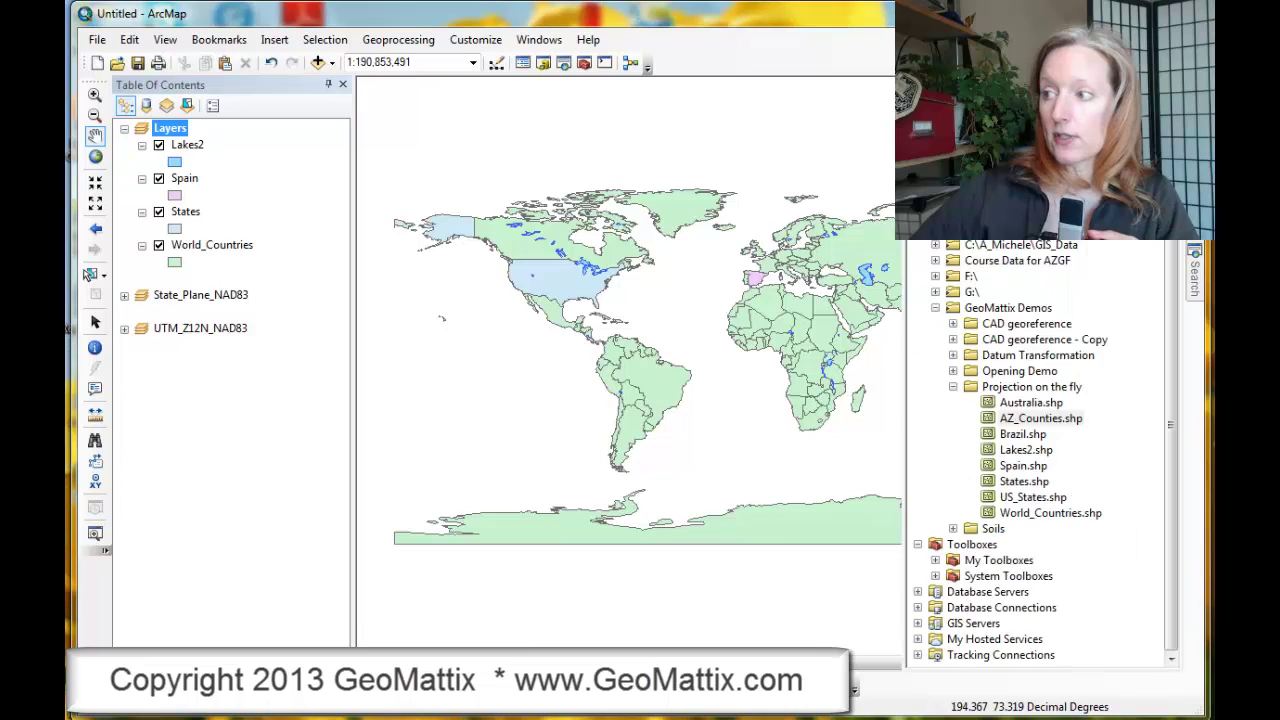
pyautogui.click(1034, 420)
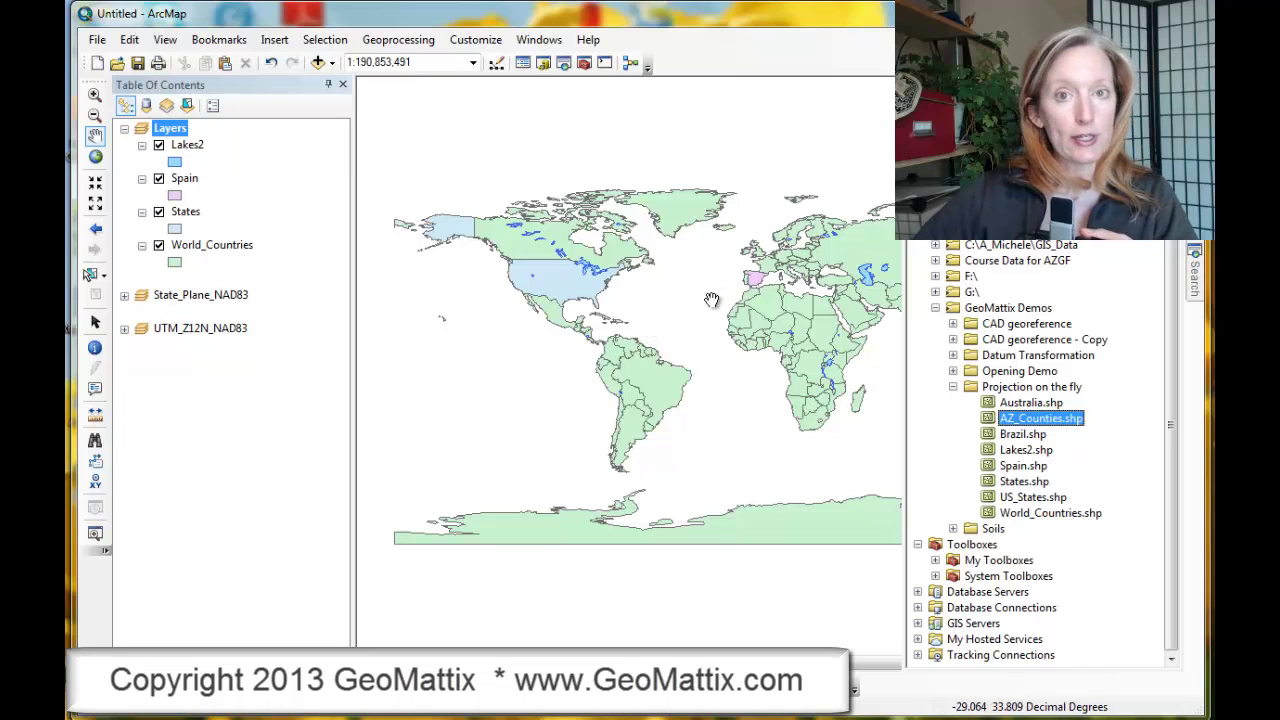
pyautogui.moveTo(1028, 420); pyautogui.dragTo(688, 414)
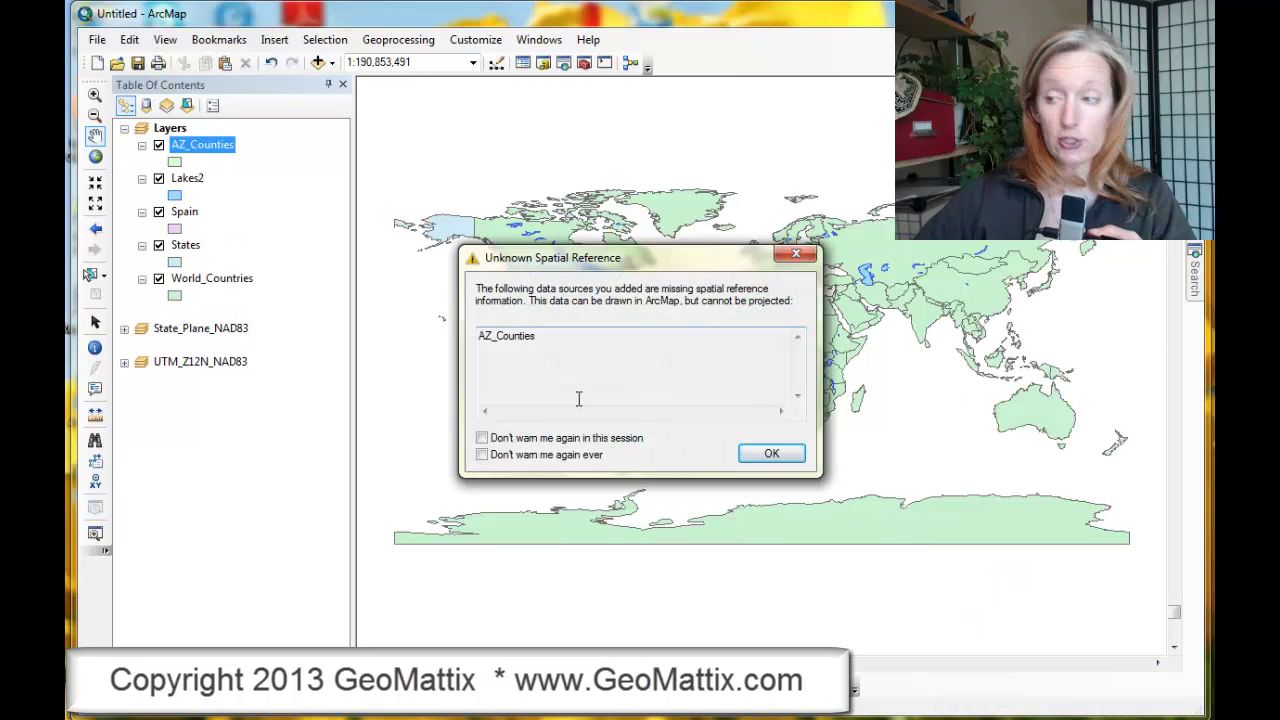
pyautogui.click(771, 456)
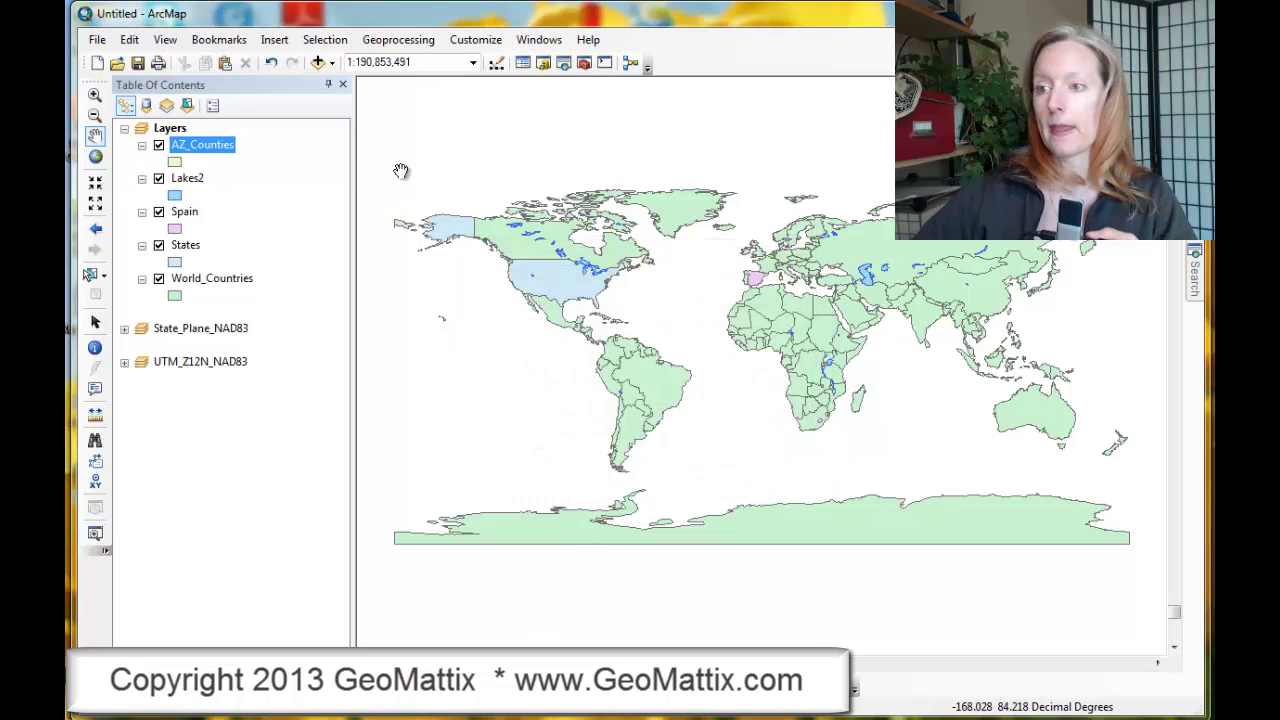
# Change the AZ_Counties symbol fill colour to red
pyautogui.click(175, 163)
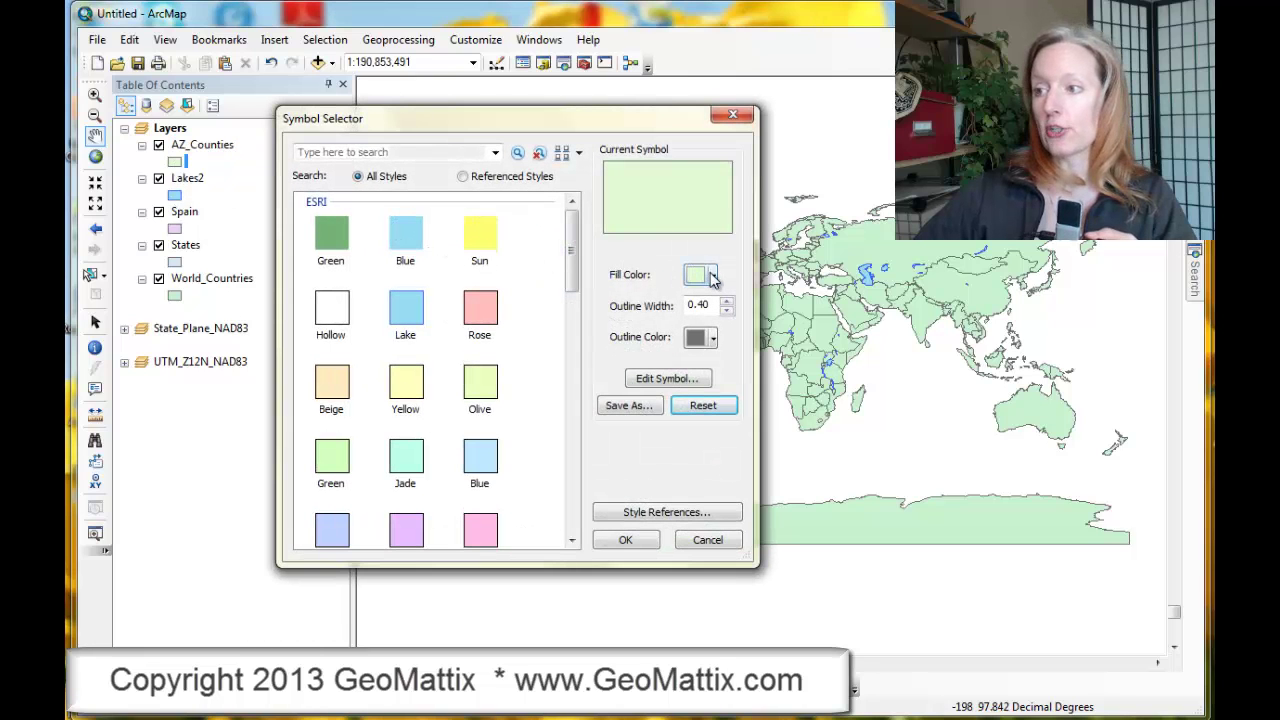
pyautogui.click(711, 276)
pyautogui.click(709, 373)
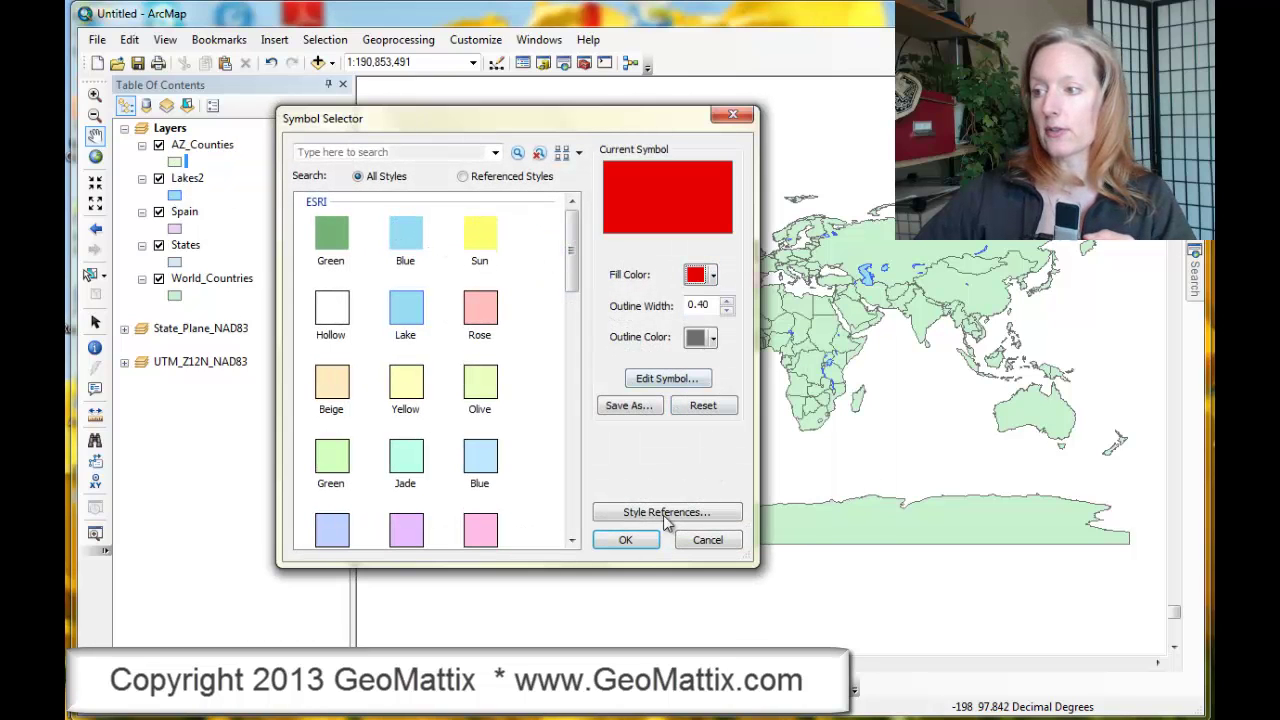
pyautogui.click(624, 541)
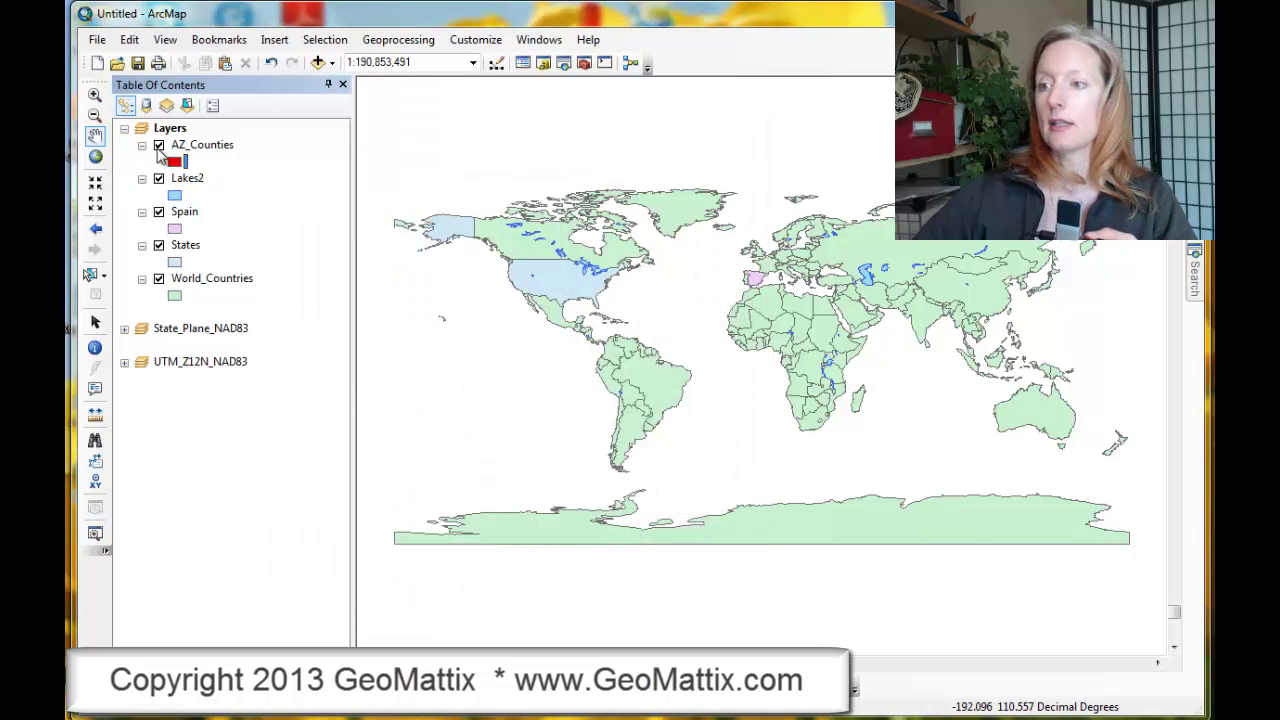
# Zoom to the AZ_Counties layer, then to the data frame's full extent
pyautogui.rightClick(184, 145)
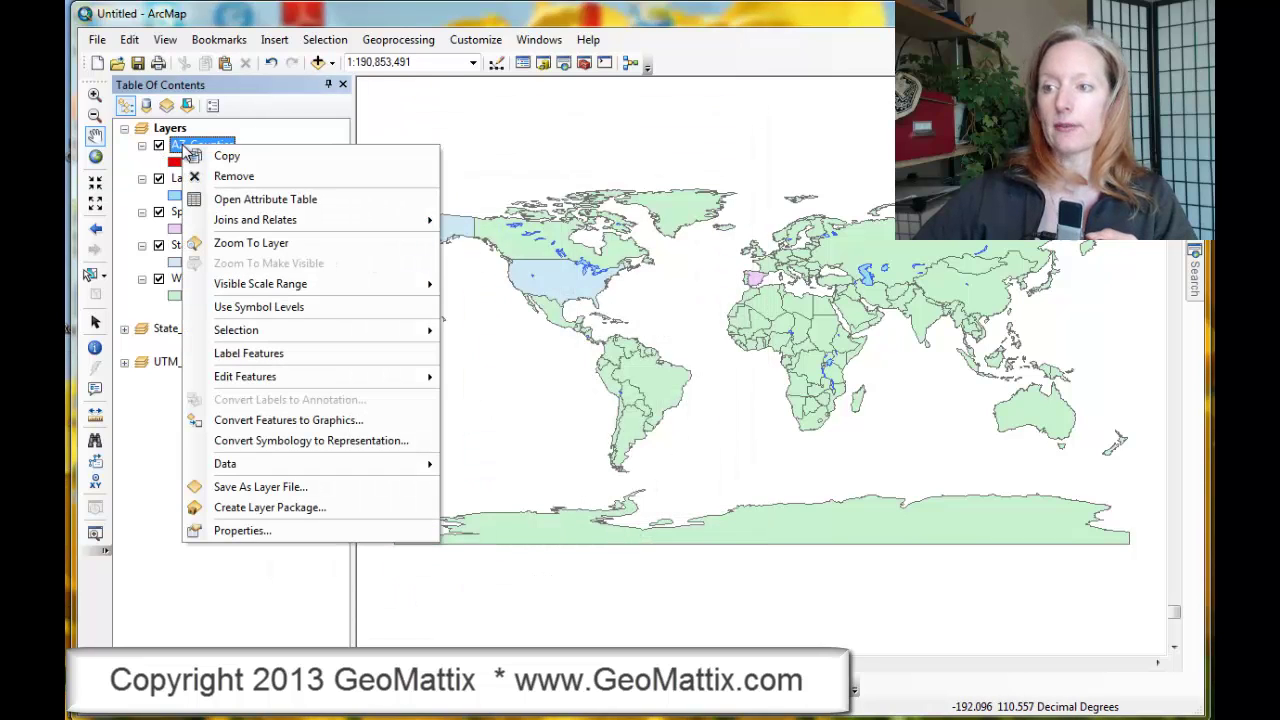
pyautogui.click(228, 246)
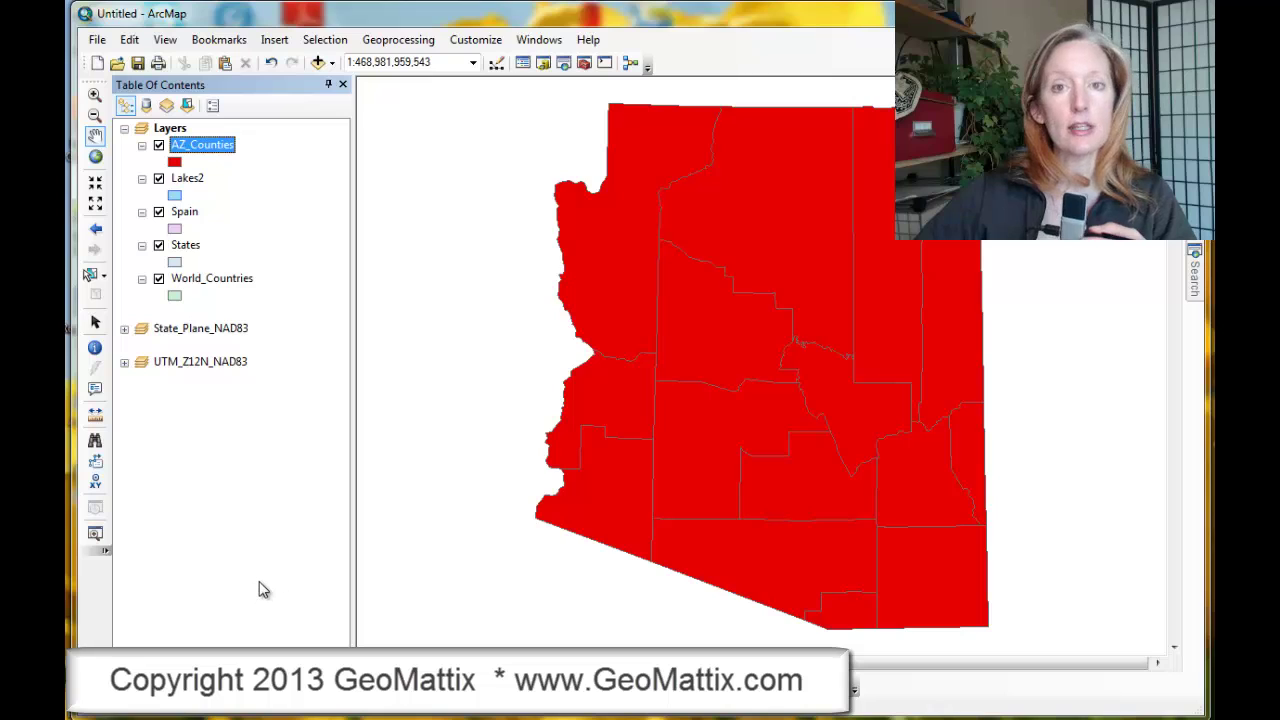
pyautogui.click(95, 157)
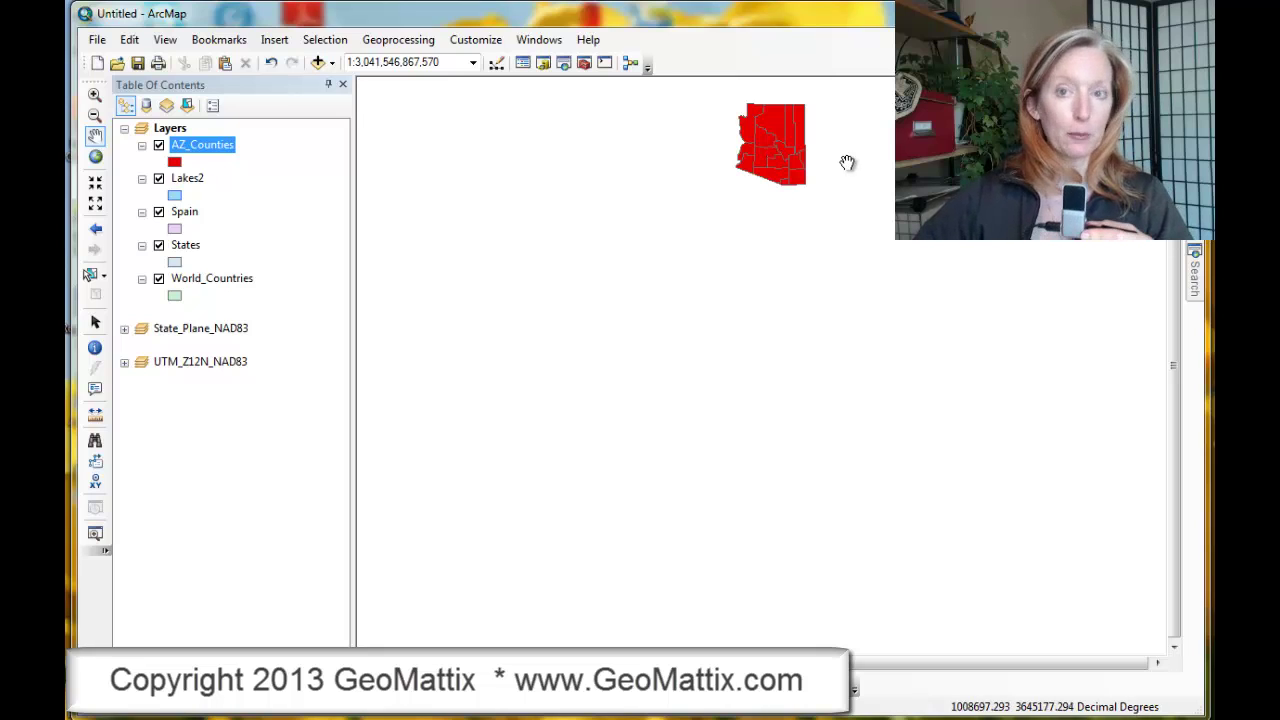
# Remove AZ_Counties, then activate and expand State_Plane_NAD83 at full extent
pyautogui.rightClick(189, 151)
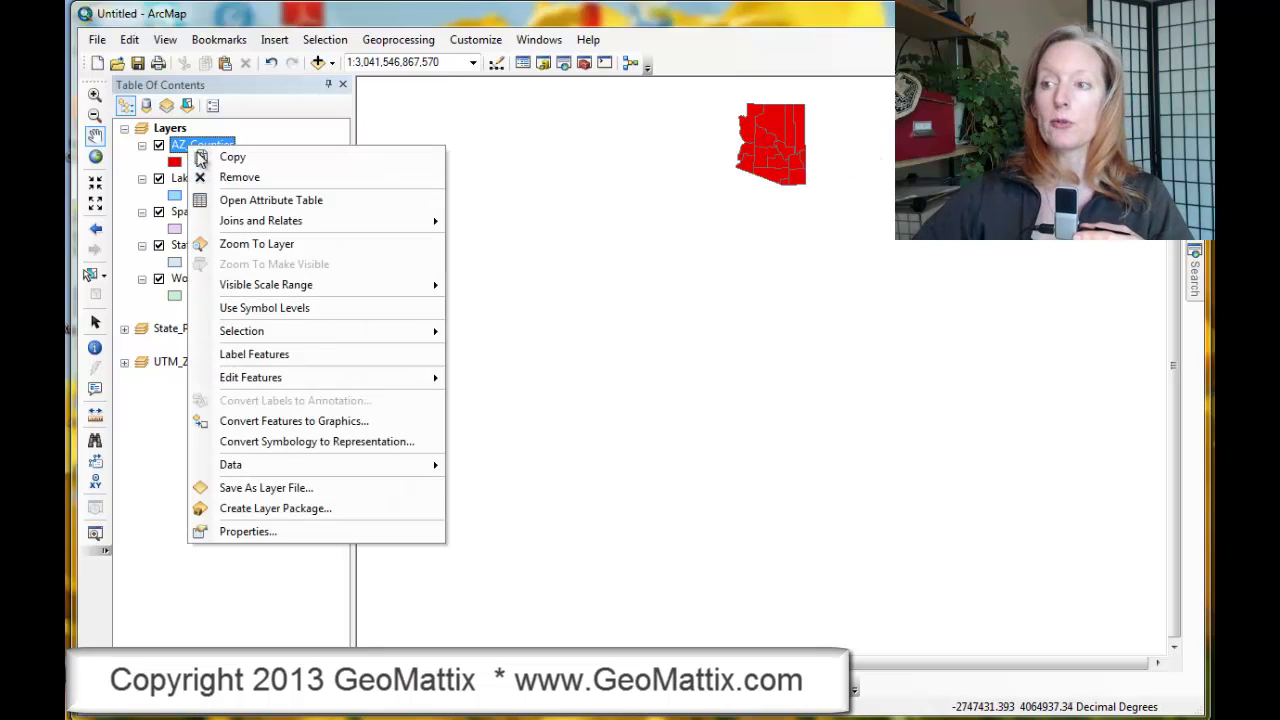
pyautogui.click(235, 175)
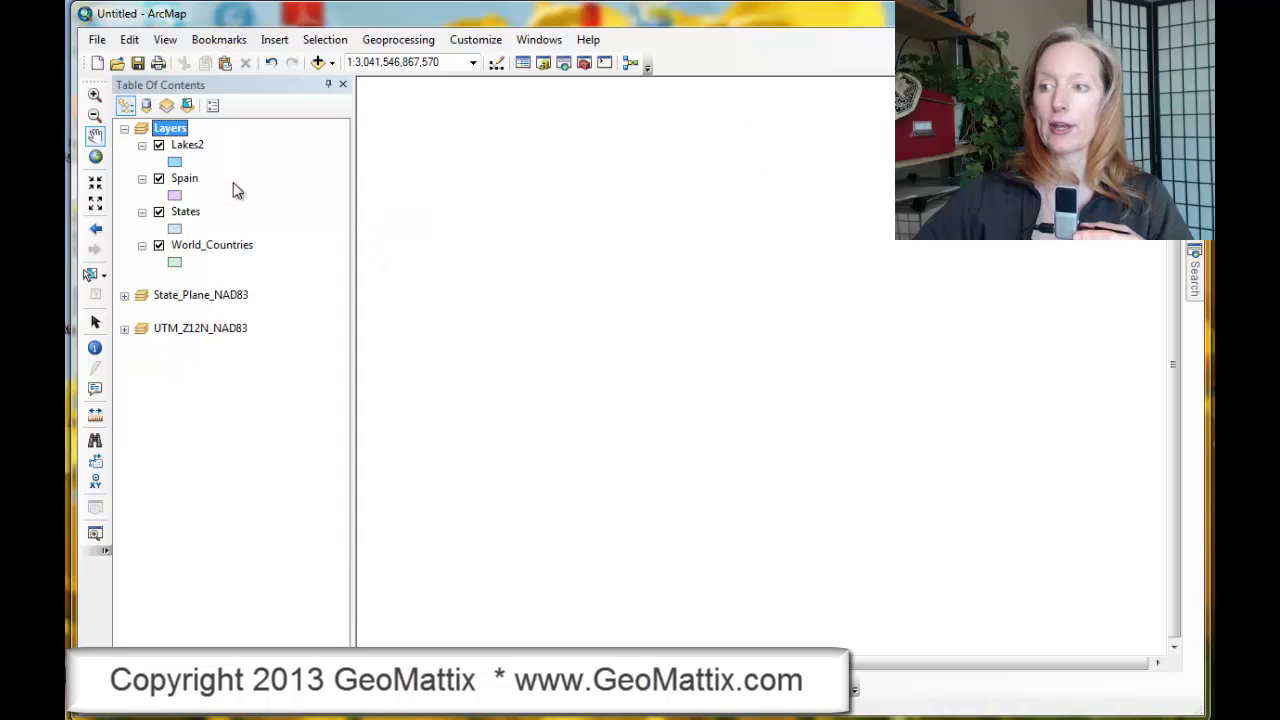
pyautogui.click(165, 296)
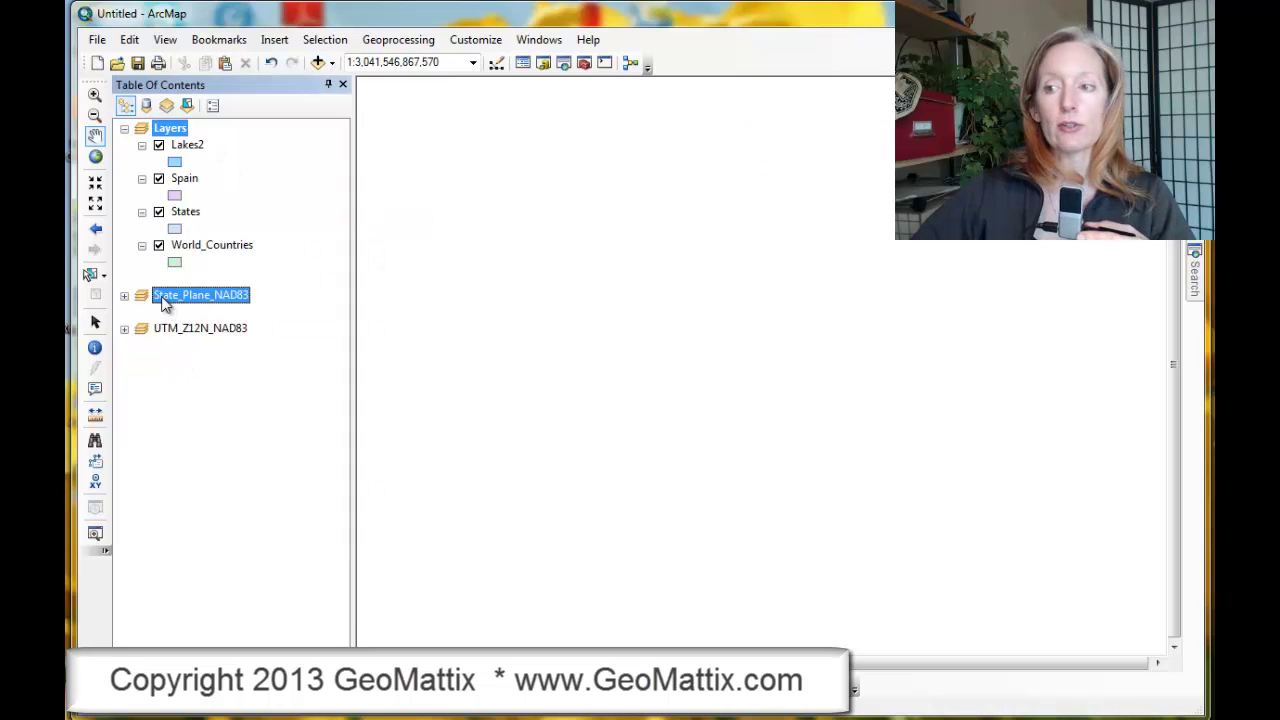
pyautogui.rightClick(165, 296)
pyautogui.click(215, 677)
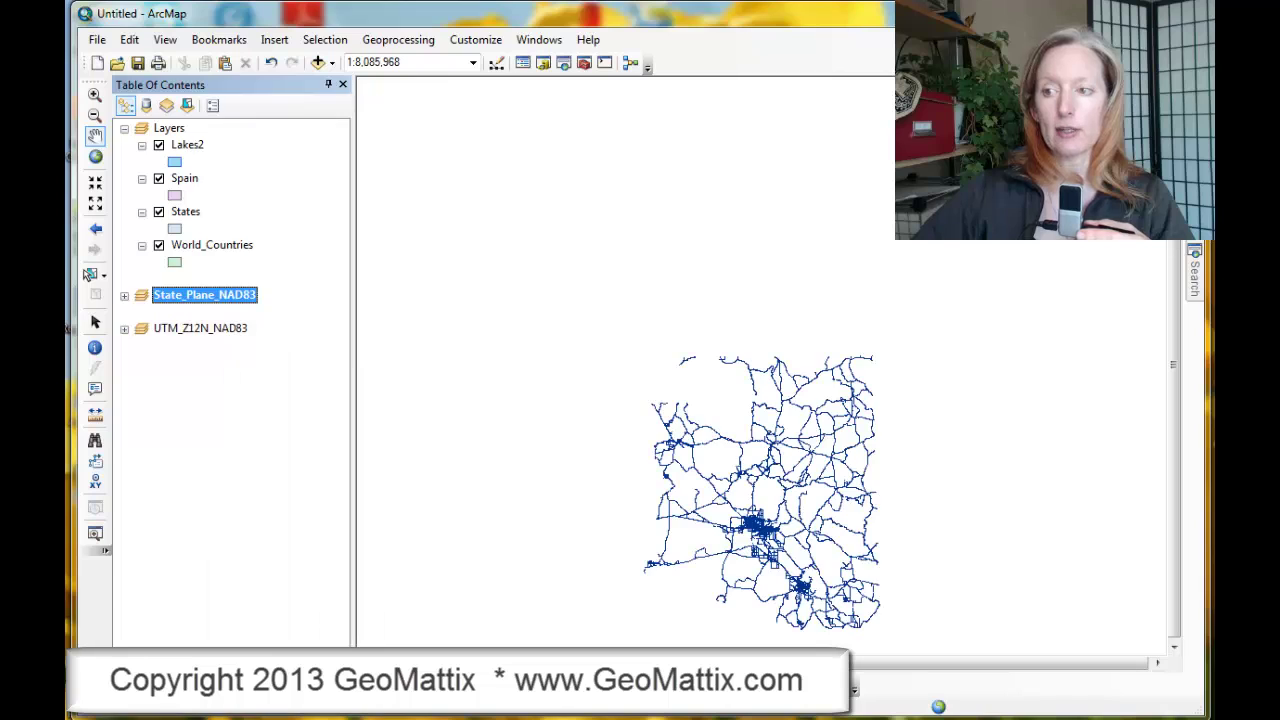
pyautogui.click(124, 296)
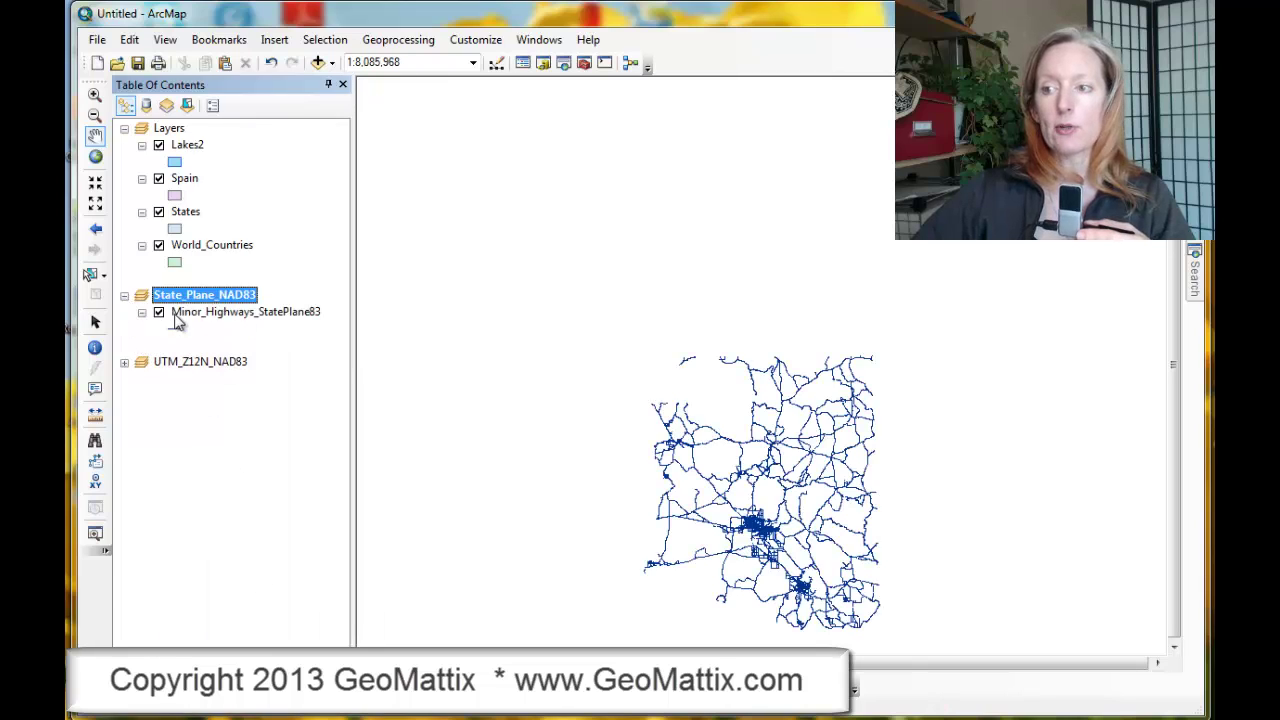
pyautogui.click(96, 157)
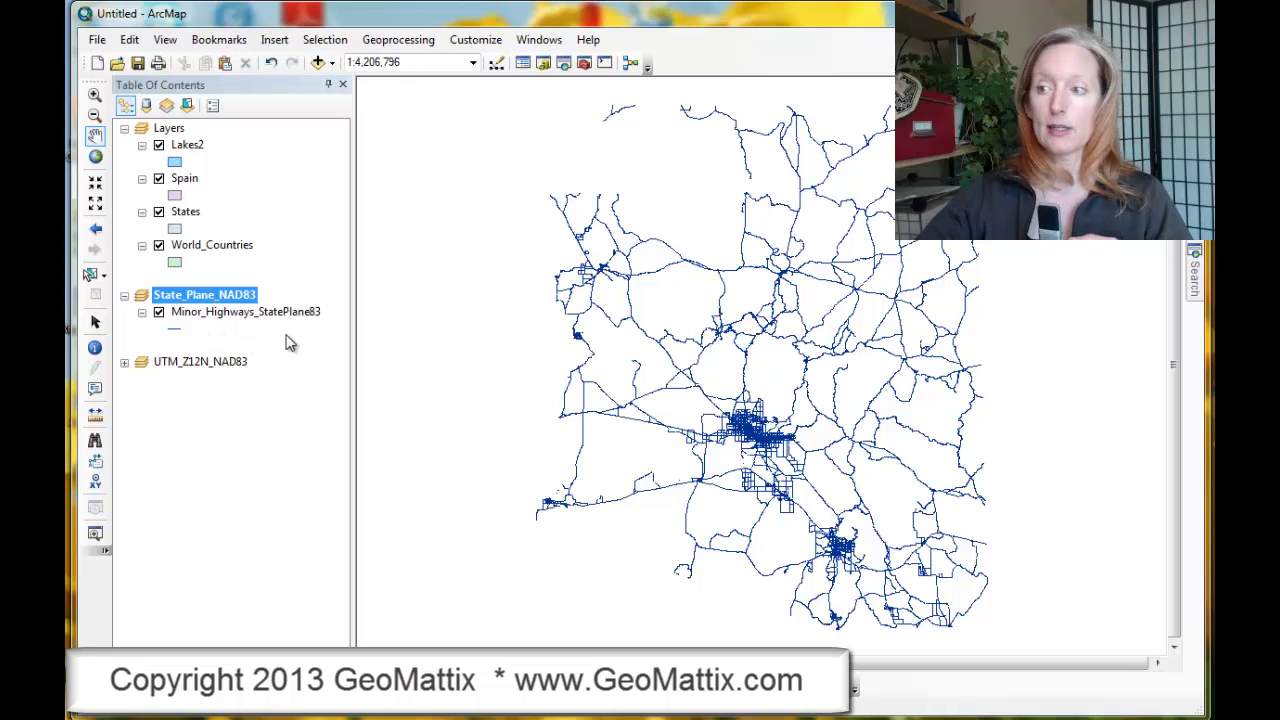
# Add AZ_Counties.shp to State_Plane_NAD83, dismiss the warning, and view the full extent
pyautogui.moveTo(1194, 200)
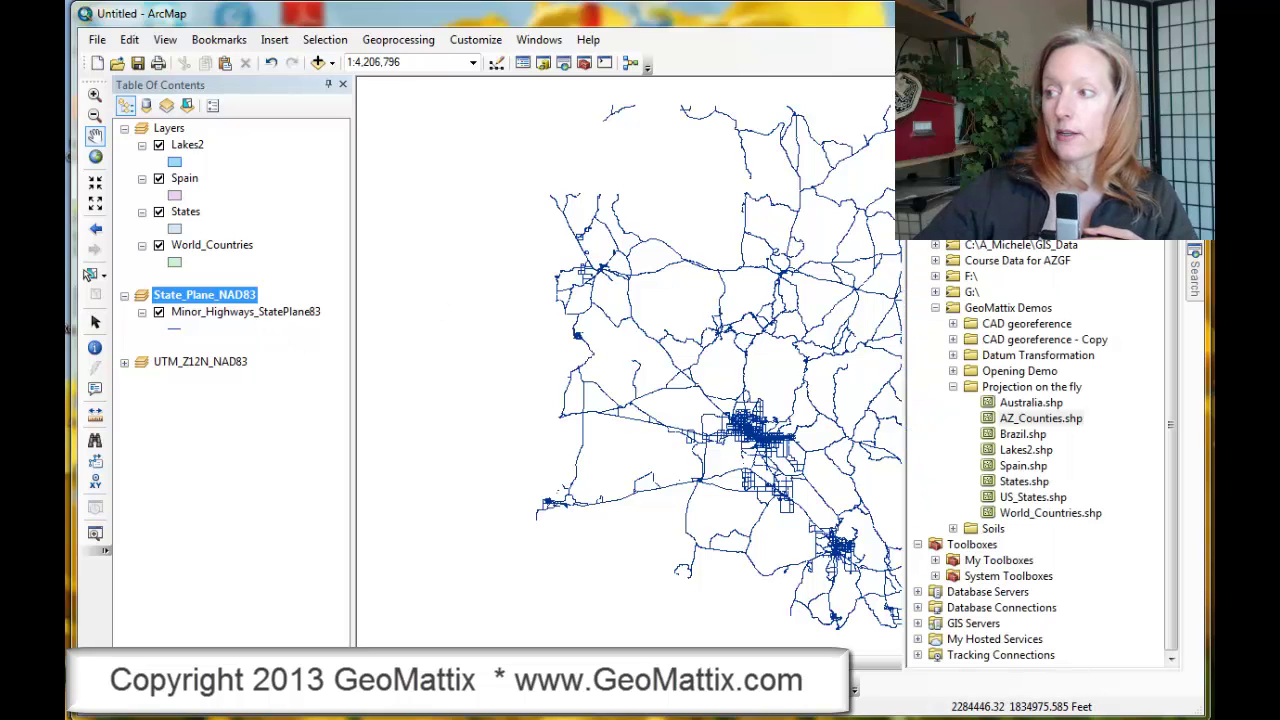
pyautogui.moveTo(1046, 420); pyautogui.dragTo(718, 428)
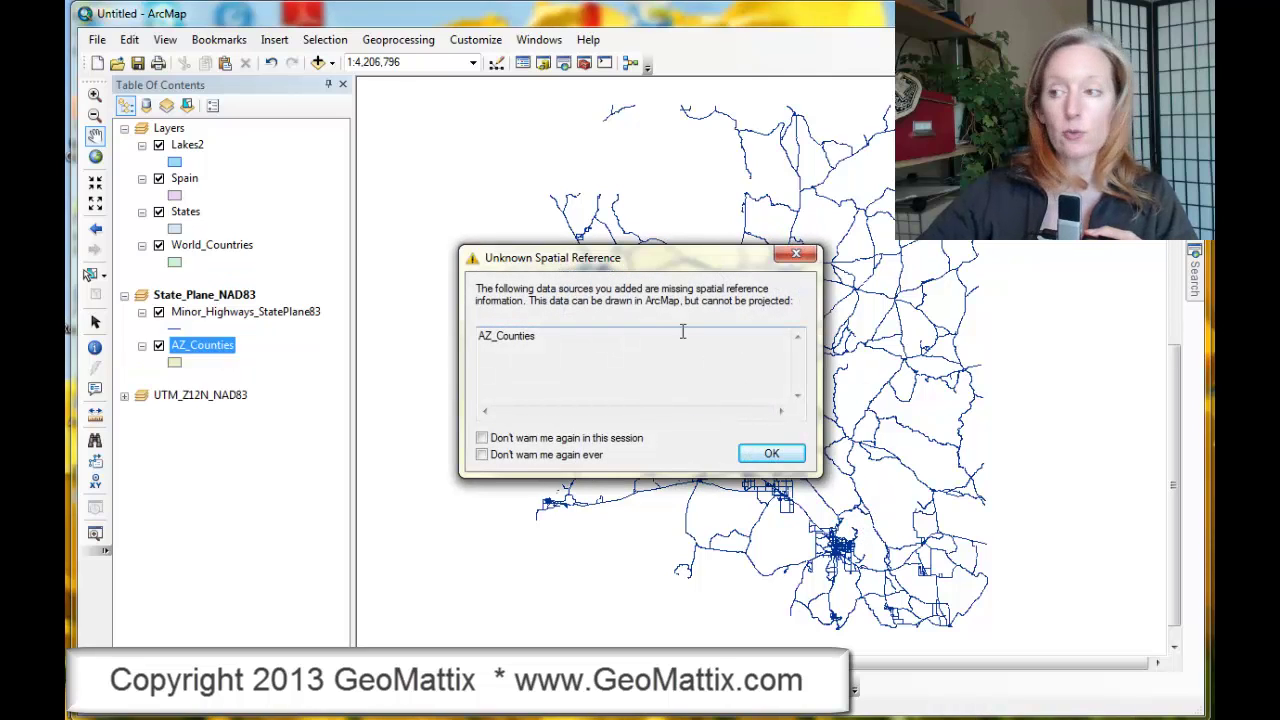
pyautogui.click(771, 454)
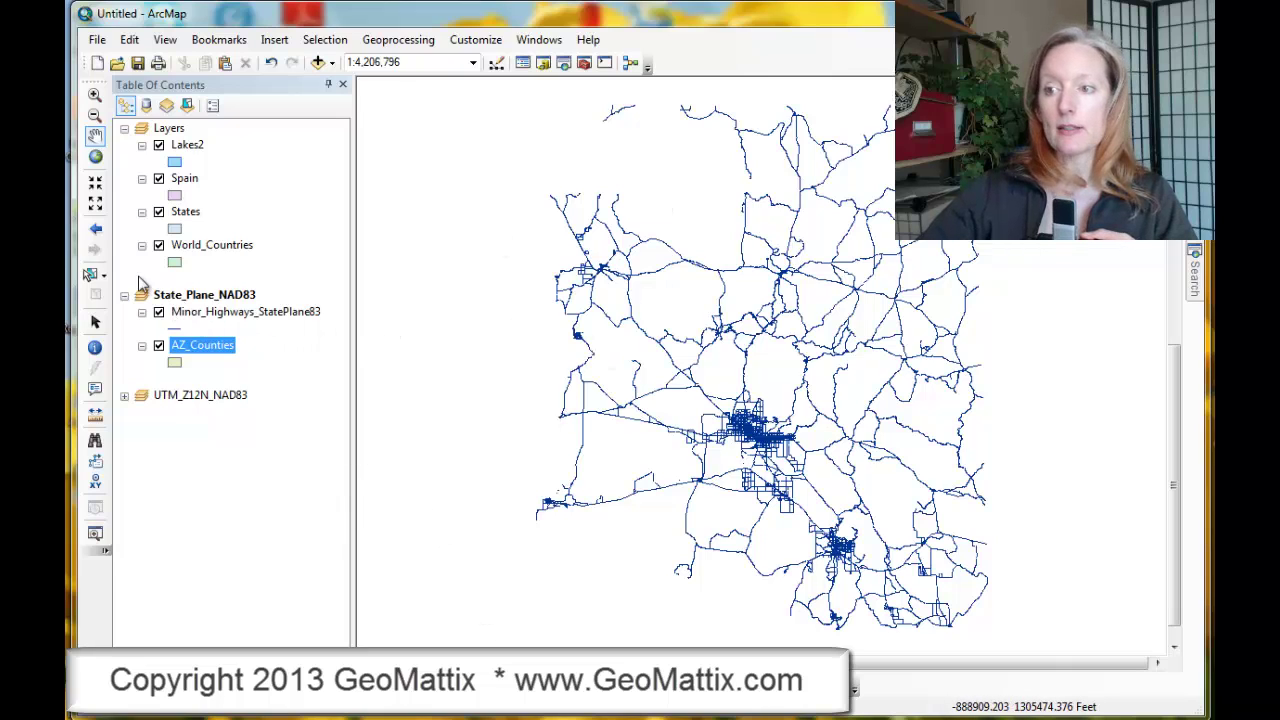
pyautogui.click(95, 156)
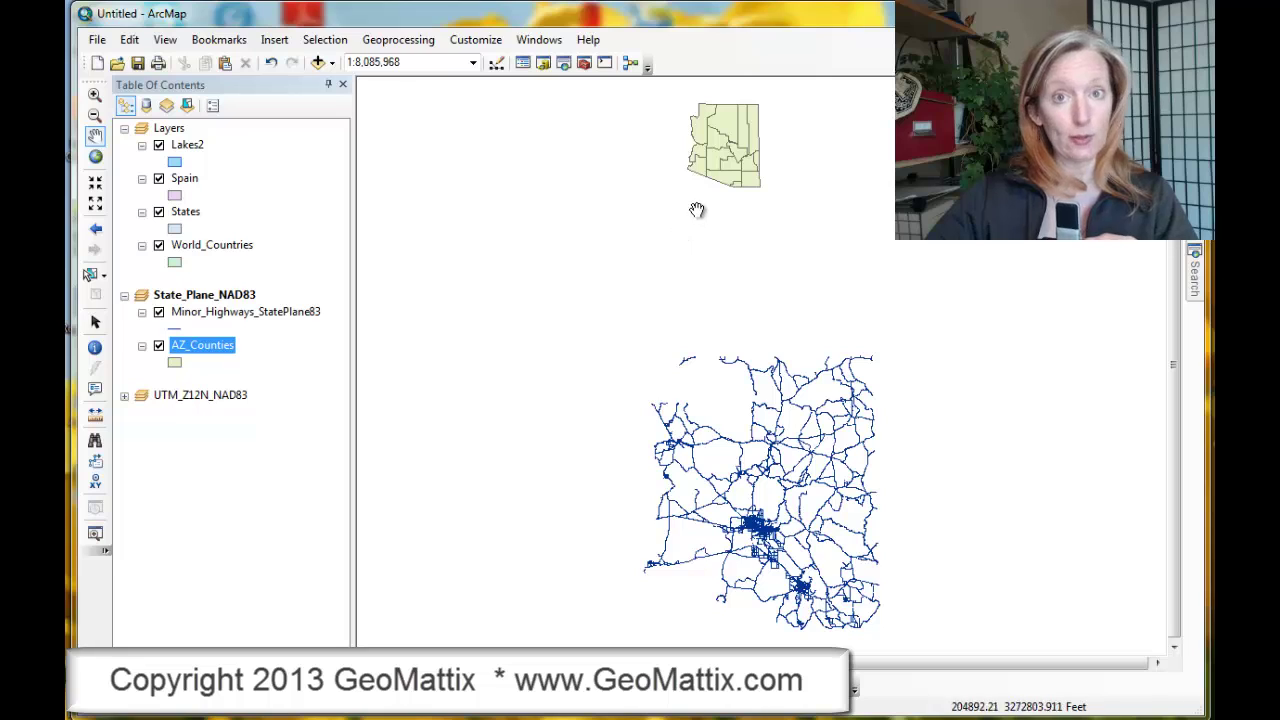
# Activate and expand UTM_Z12N_NAD83, then add AZ_Counties.shp to it despite the warning
pyautogui.rightClick(193, 400)
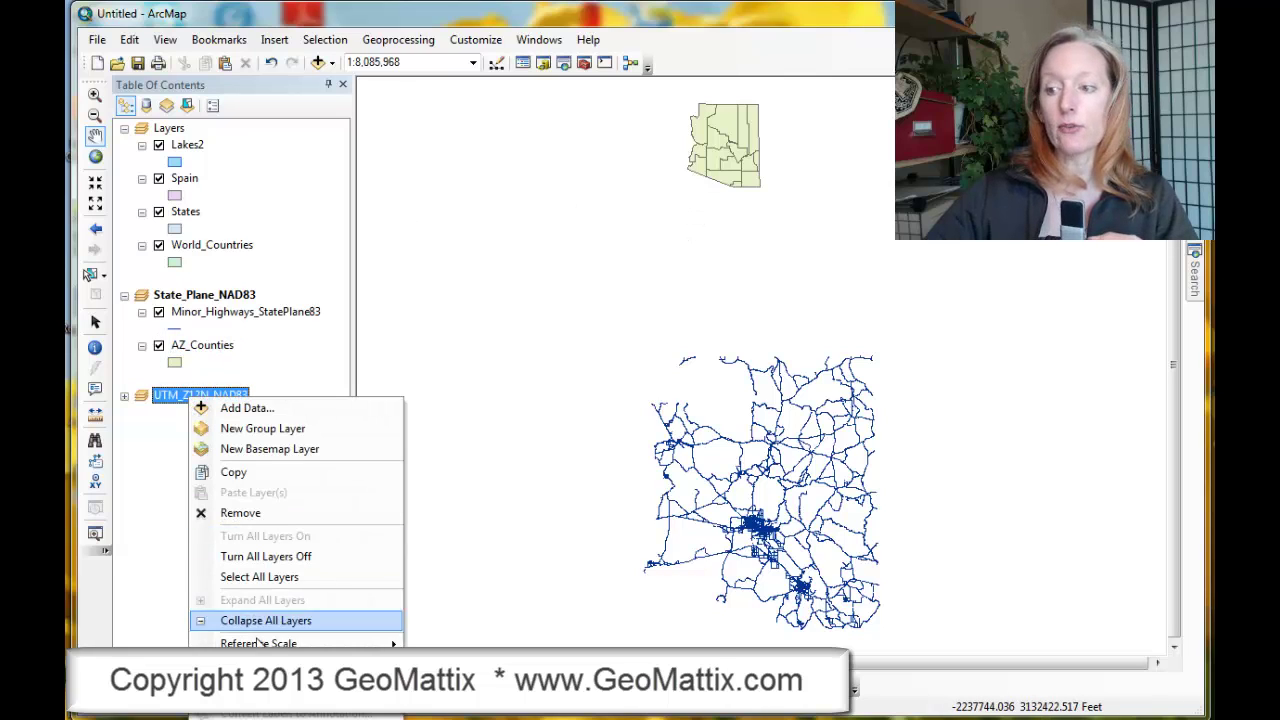
pyautogui.click(230, 680)
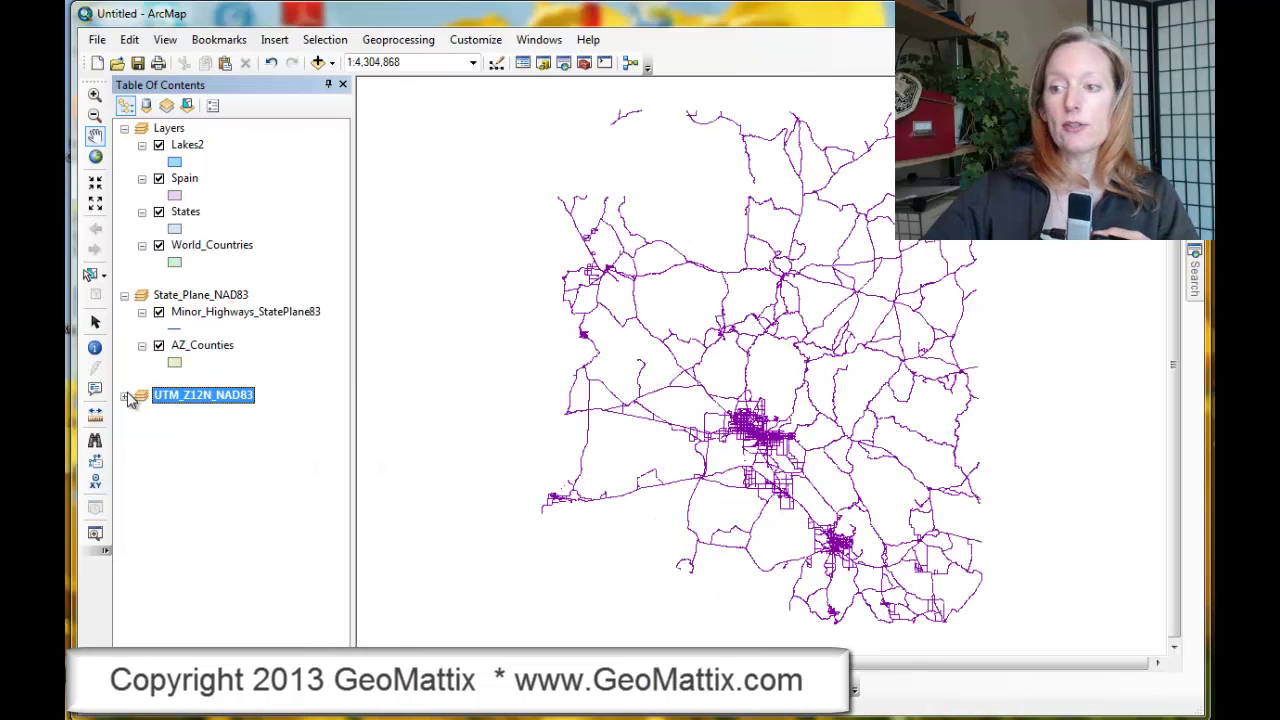
pyautogui.click(124, 395)
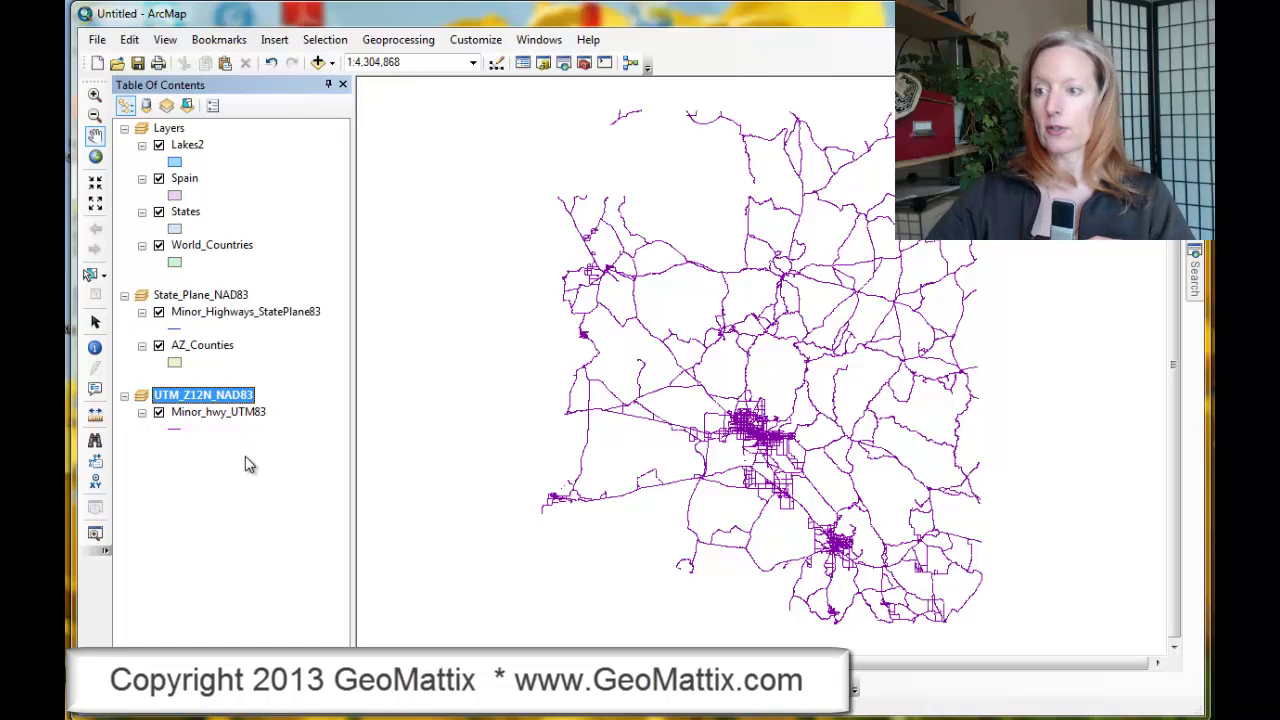
pyautogui.moveTo(1030, 418); pyautogui.dragTo(676, 556)
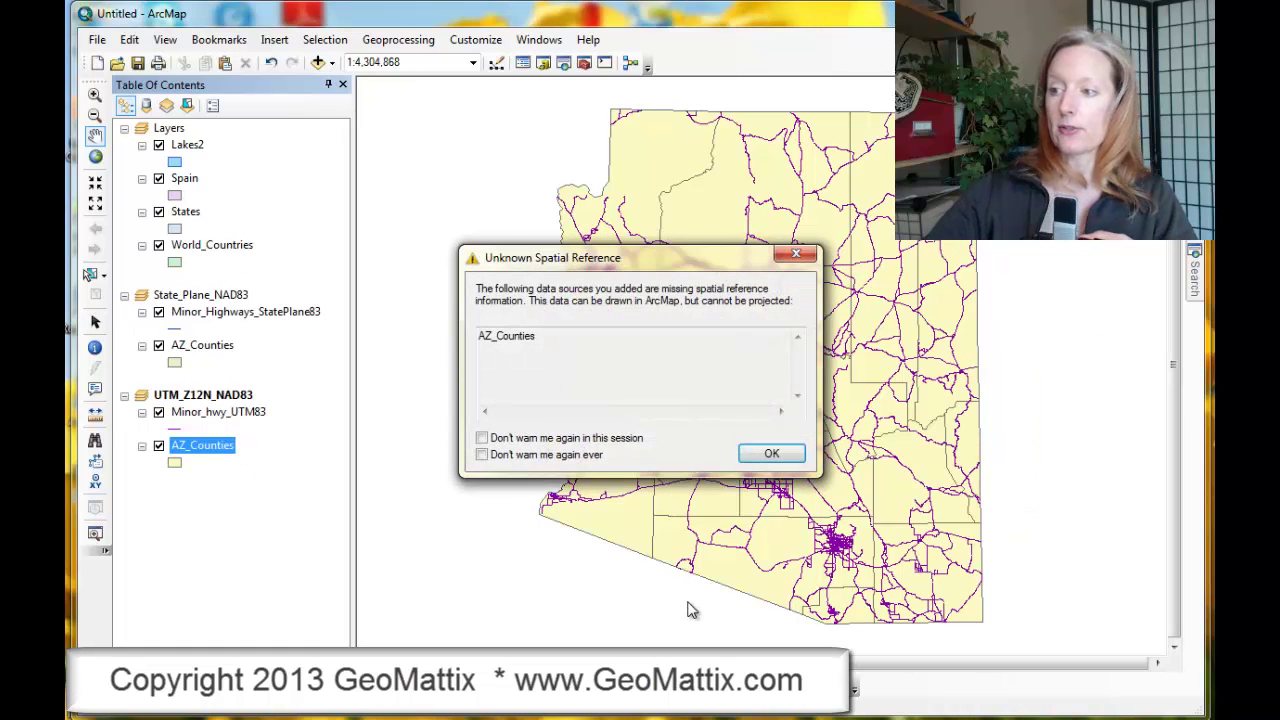
pyautogui.click(787, 455)
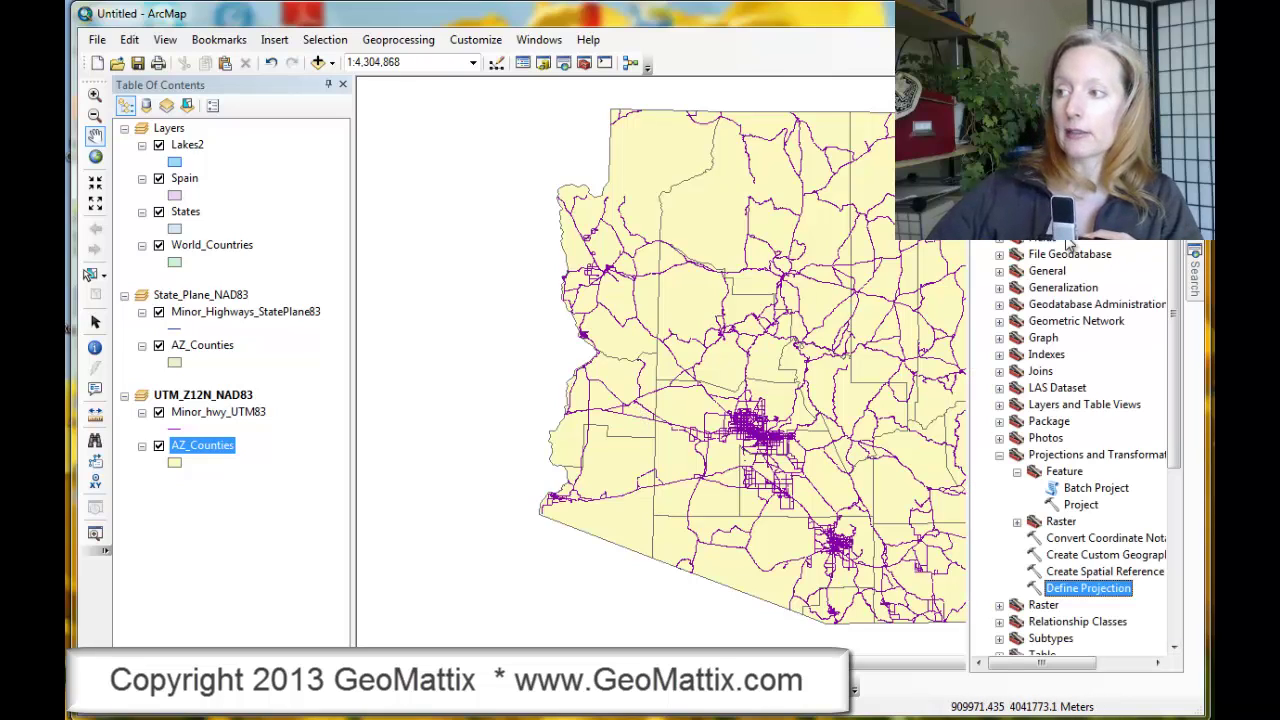
# Launch Define Projection from the Projections and Transformations toolset and reposition its window
pyautogui.click(999, 454)
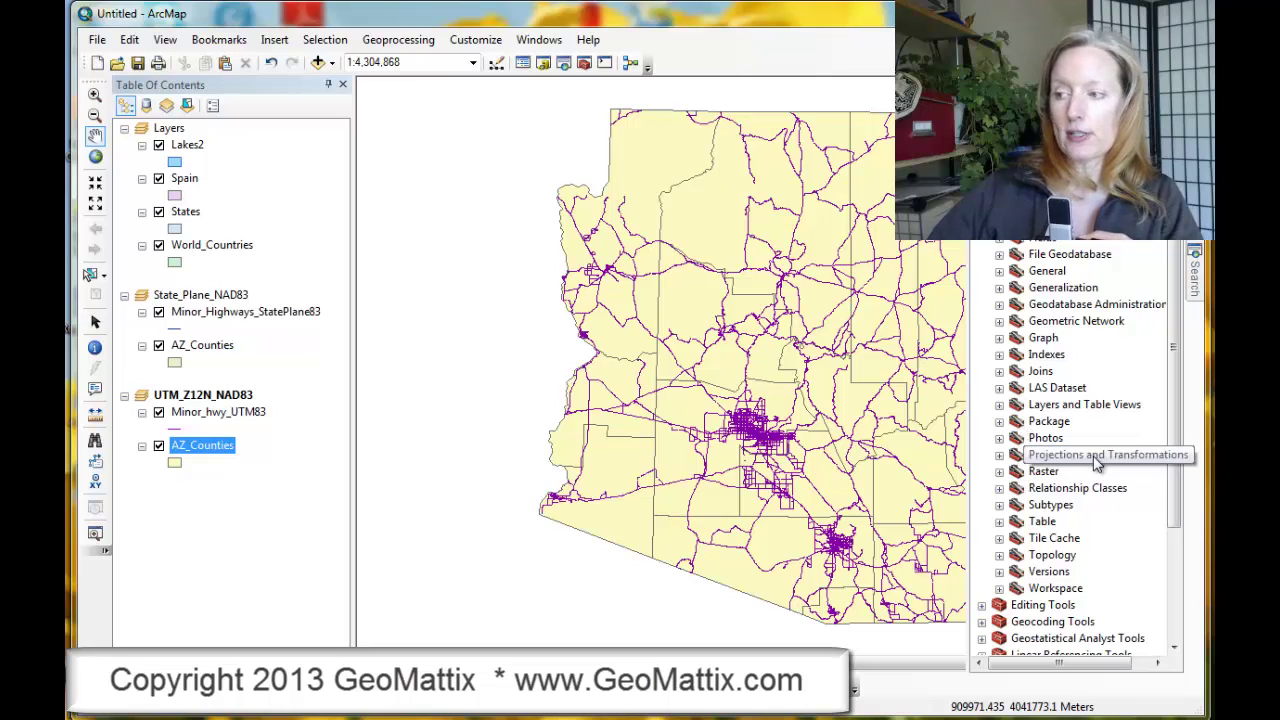
pyautogui.click(999, 455)
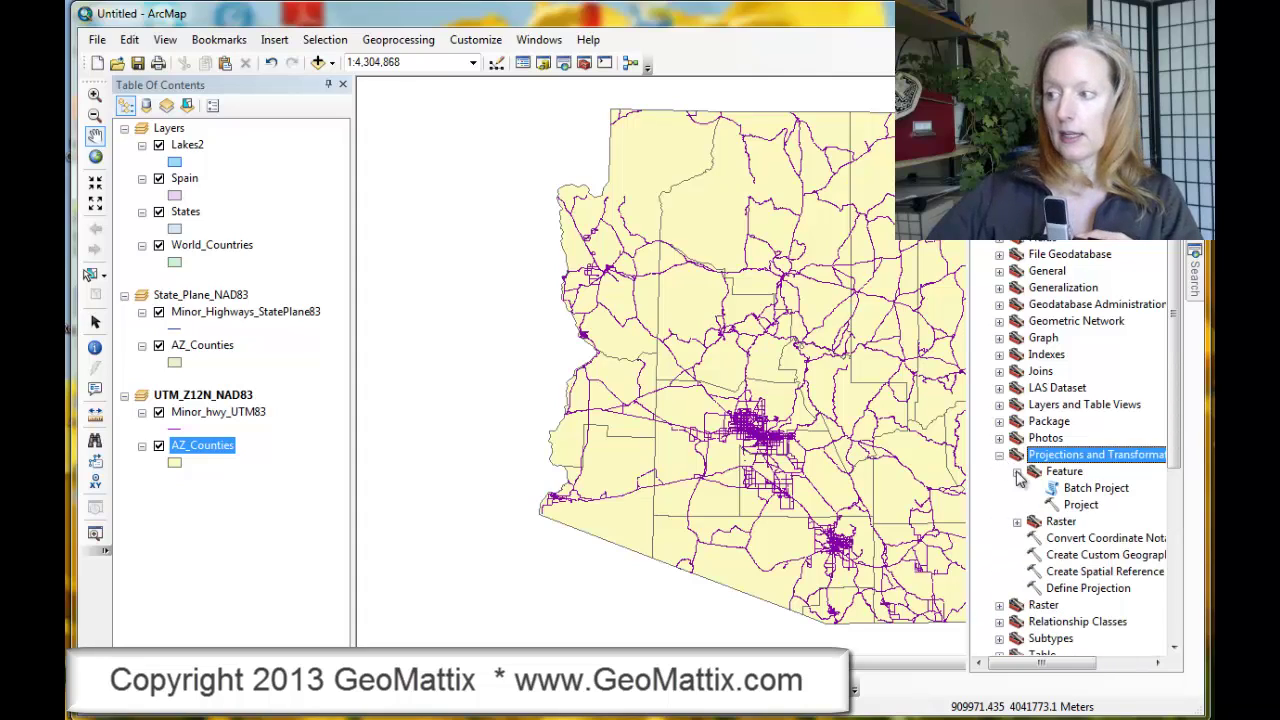
pyautogui.click(1085, 590)
pyautogui.doubleClick(1085, 590)
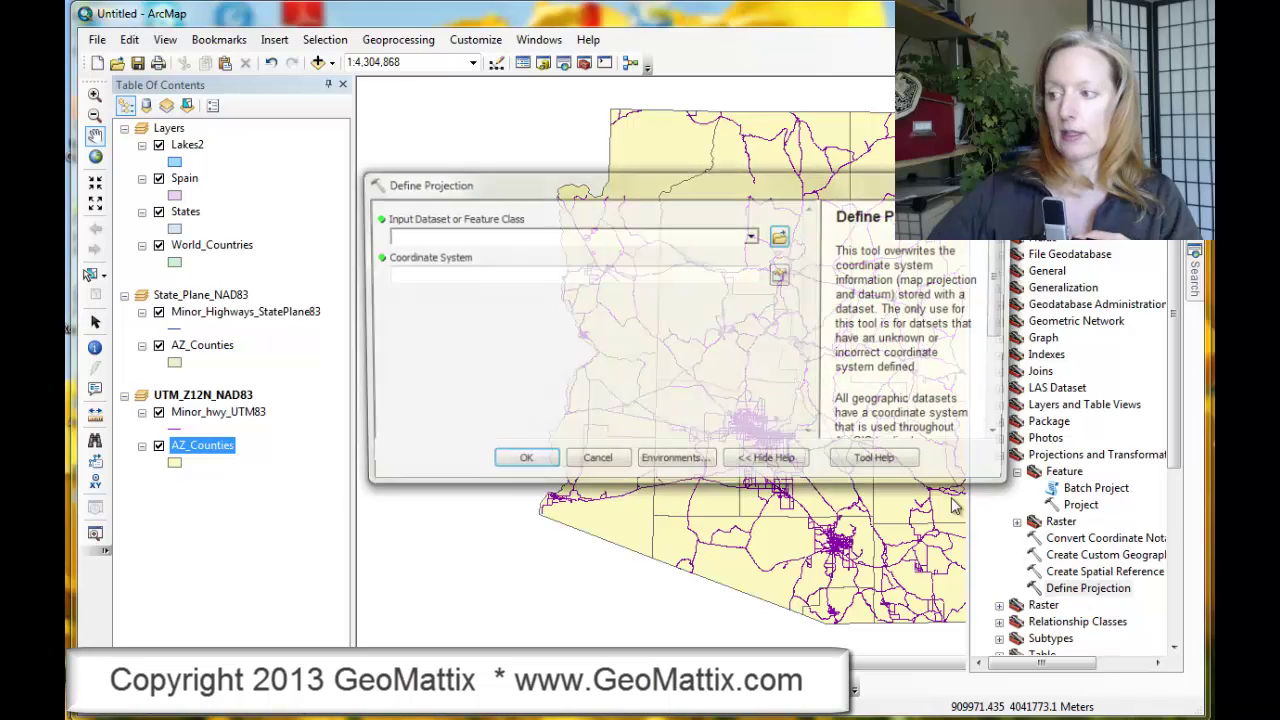
pyautogui.moveTo(677, 178); pyautogui.dragTo(655, 167)
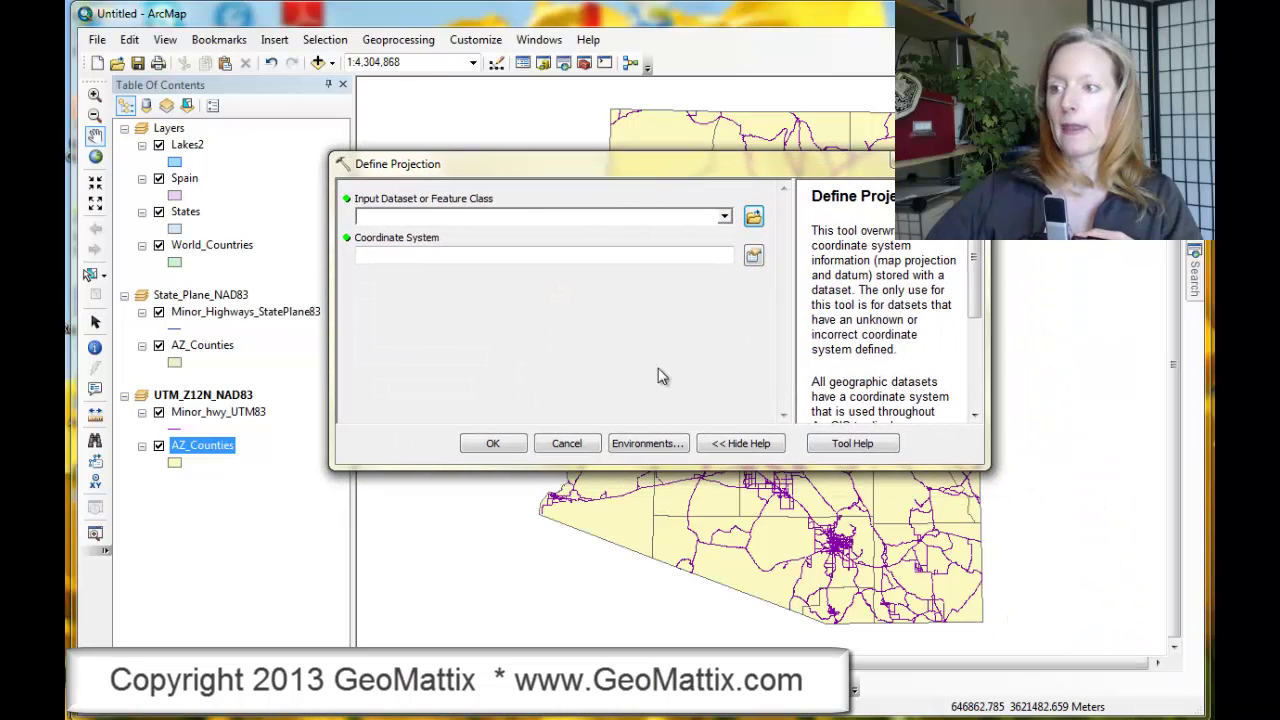
# Choose AZ_Counties as the Define Projection input dataset
pyautogui.click(726, 218)
pyautogui.click(410, 251)
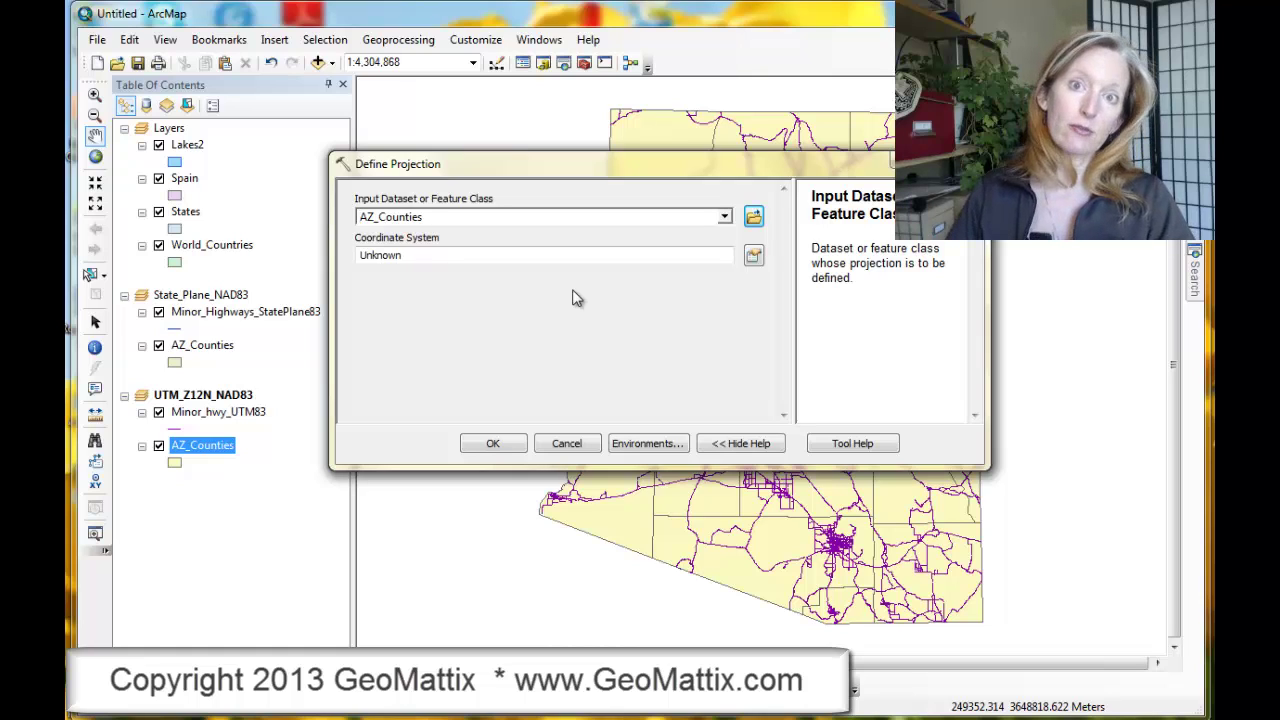
# Assign NAD 1983 UTM Zone 12N as the coordinate system and run Define Projection
pyautogui.click(754, 257)
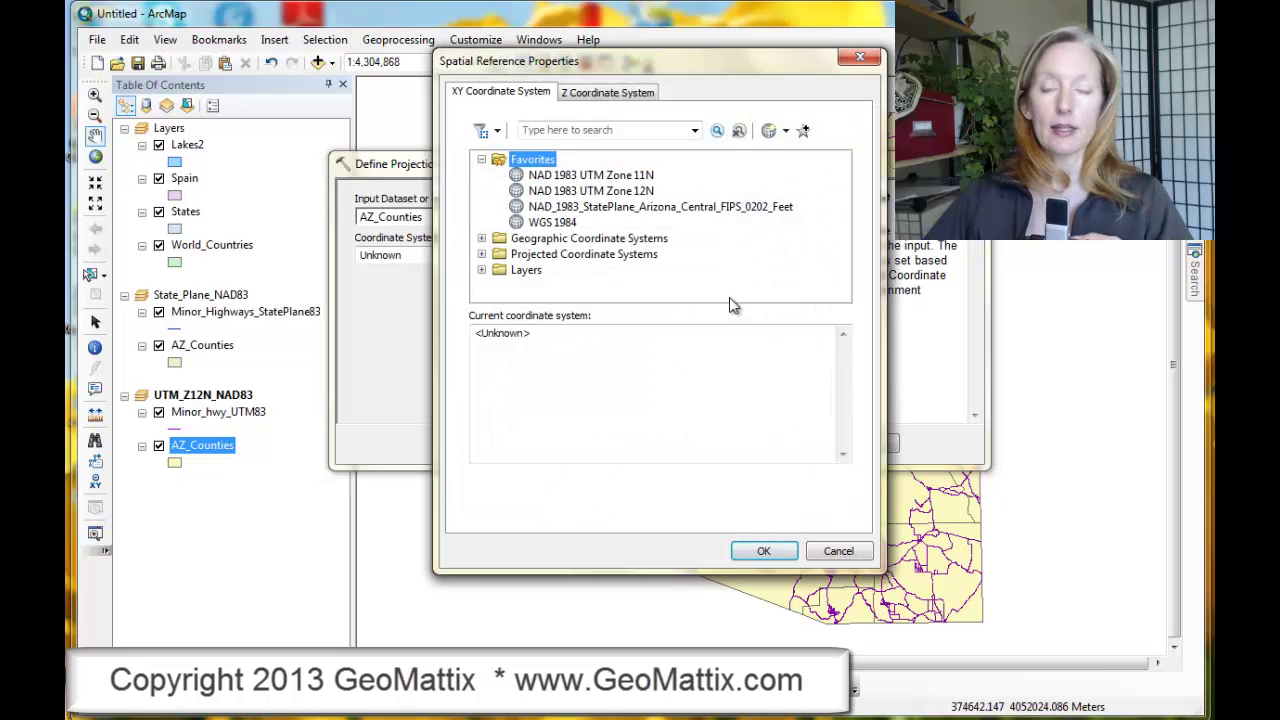
pyautogui.click(560, 191)
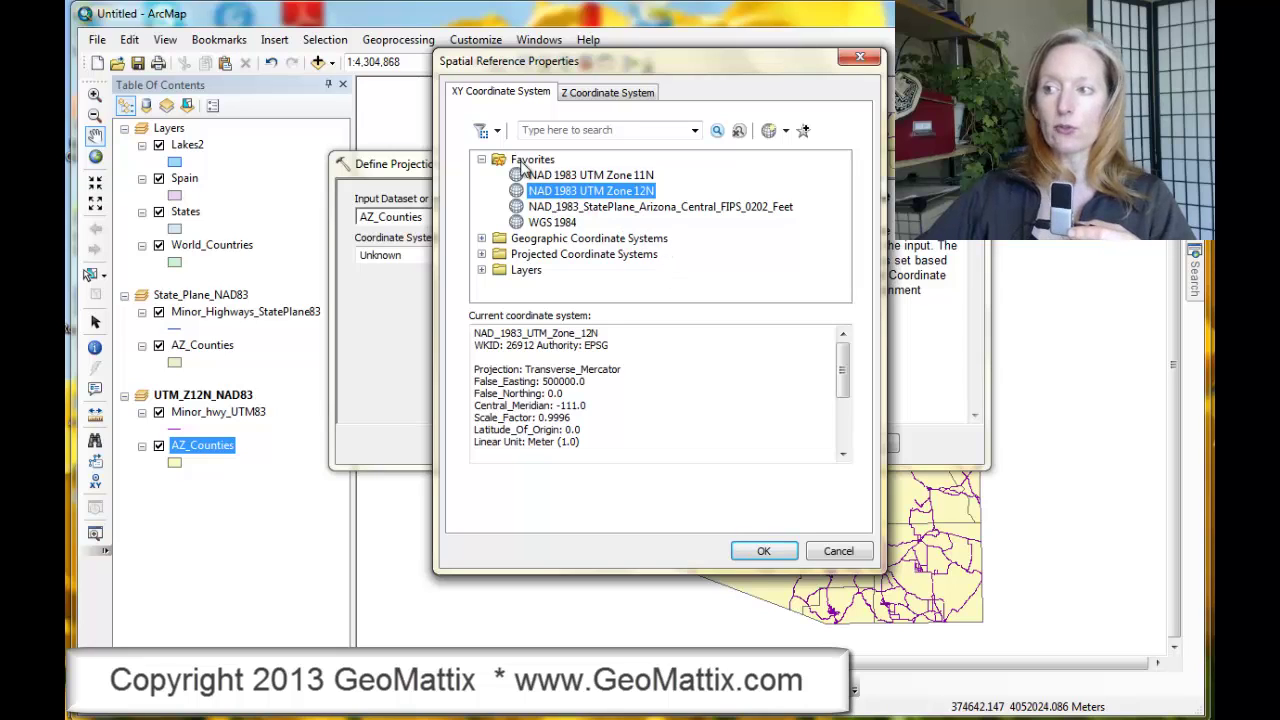
pyautogui.click(762, 553)
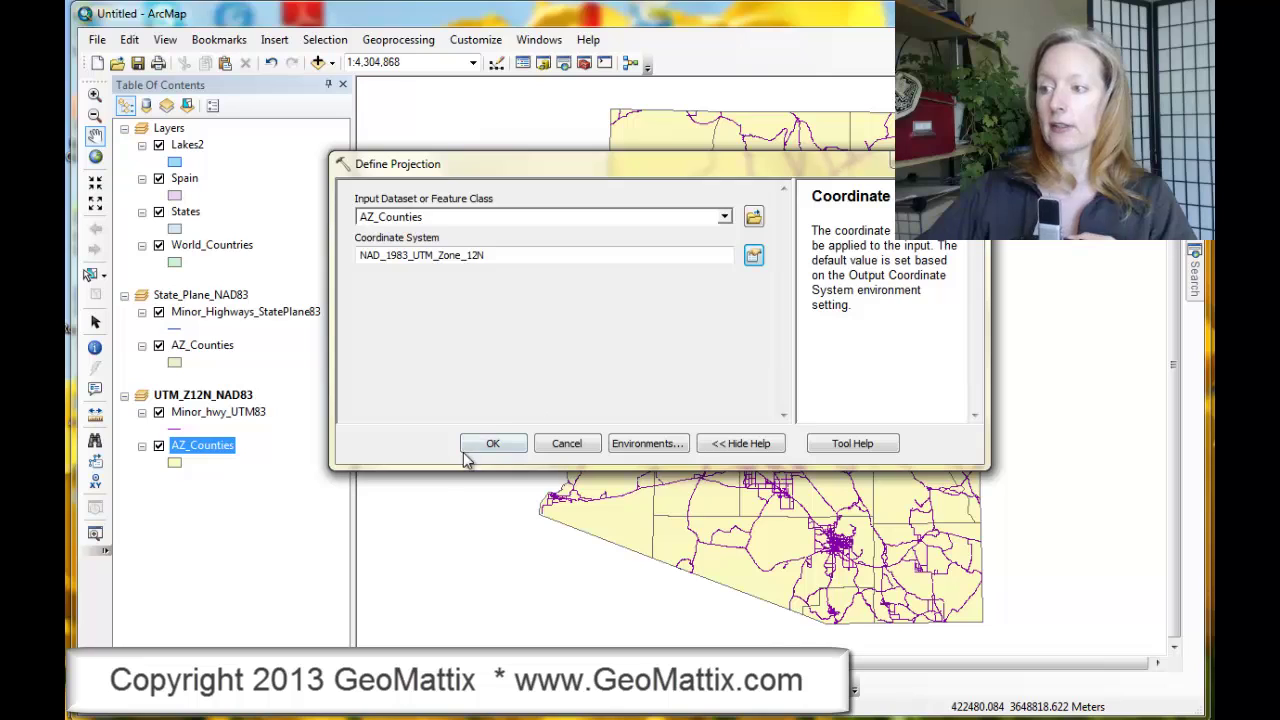
pyautogui.click(483, 445)
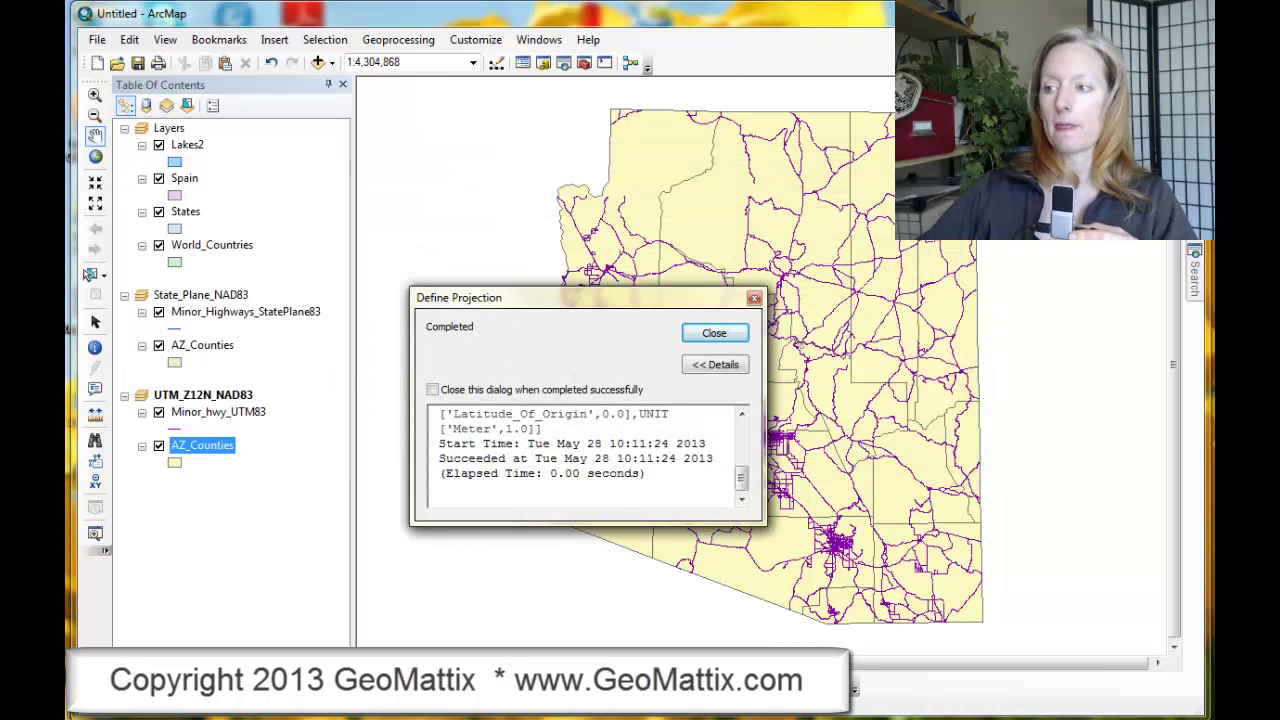
pyautogui.click(716, 334)
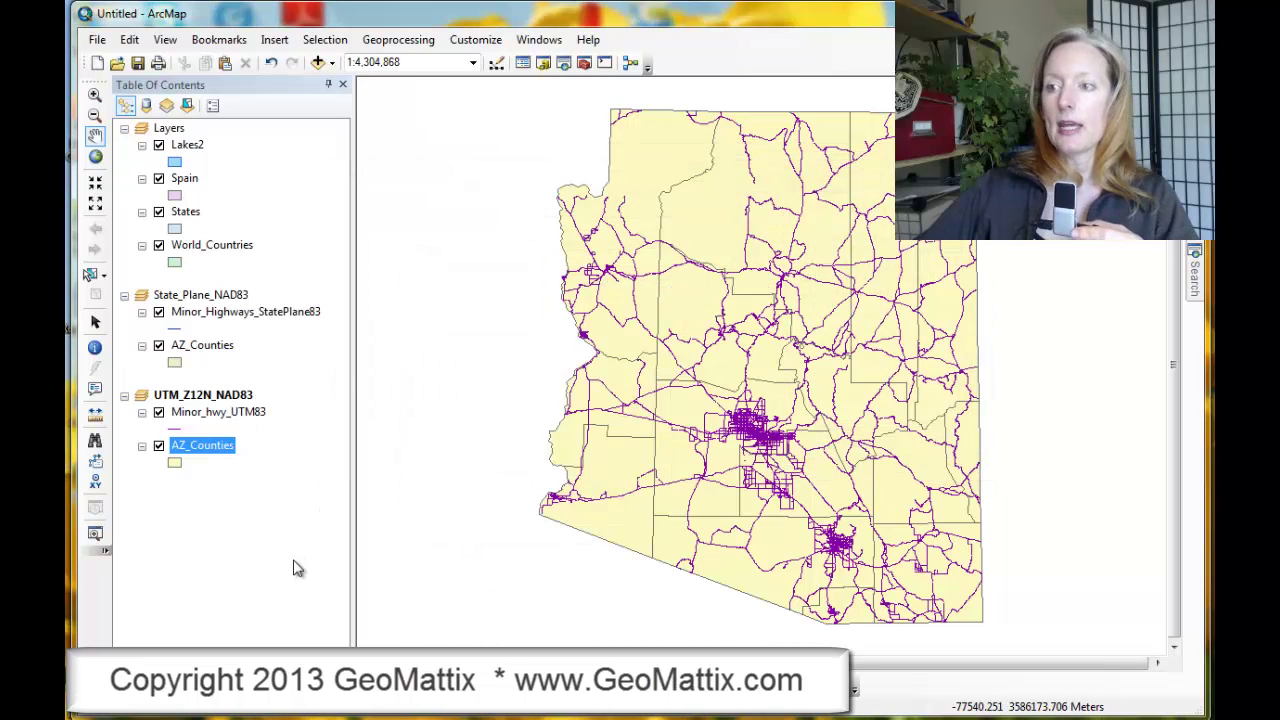
# Activate the world Layers frame and drag AZ_Counties.shp onto its map
pyautogui.rightClick(168, 128)
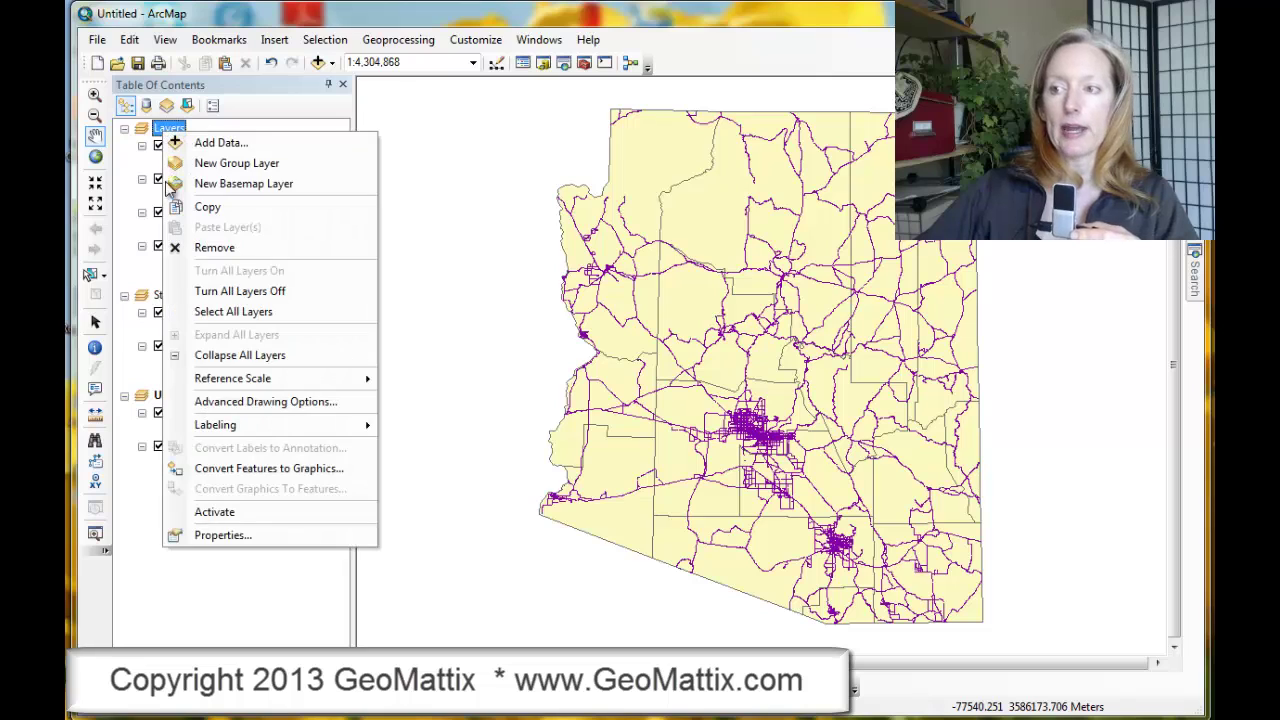
pyautogui.click(214, 511)
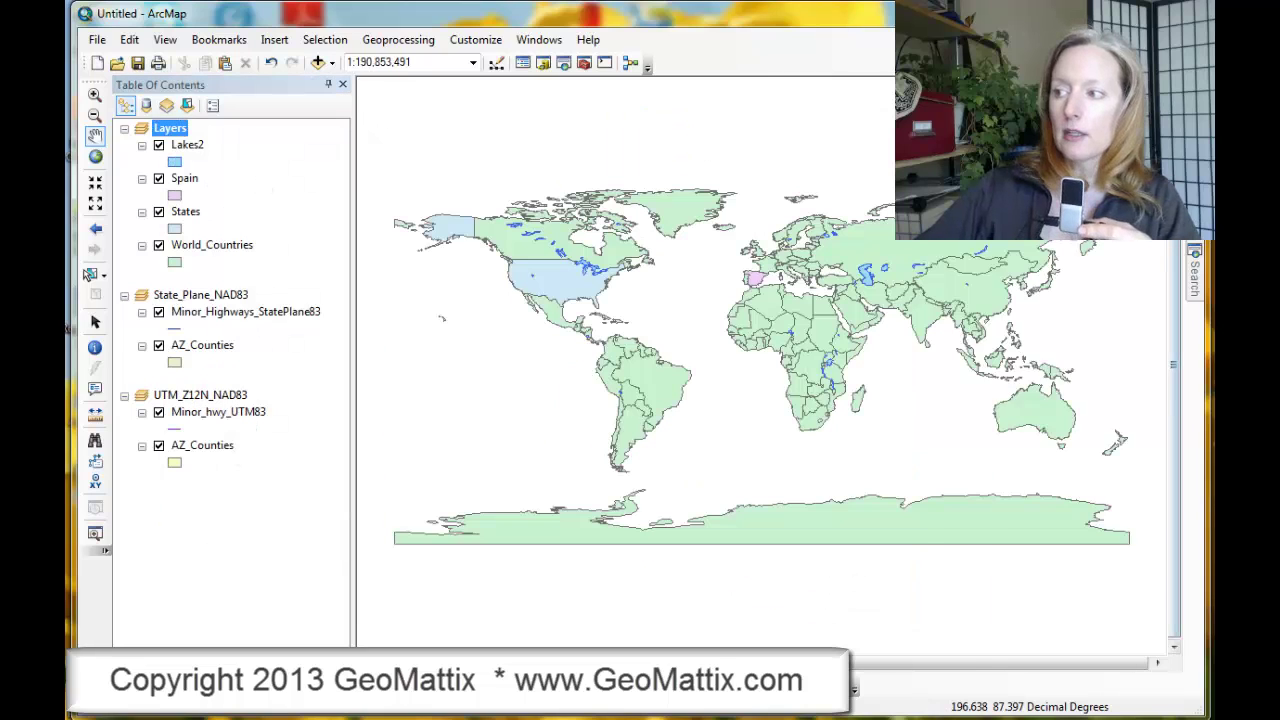
pyautogui.moveTo(1193, 258)
pyautogui.click(1038, 421)
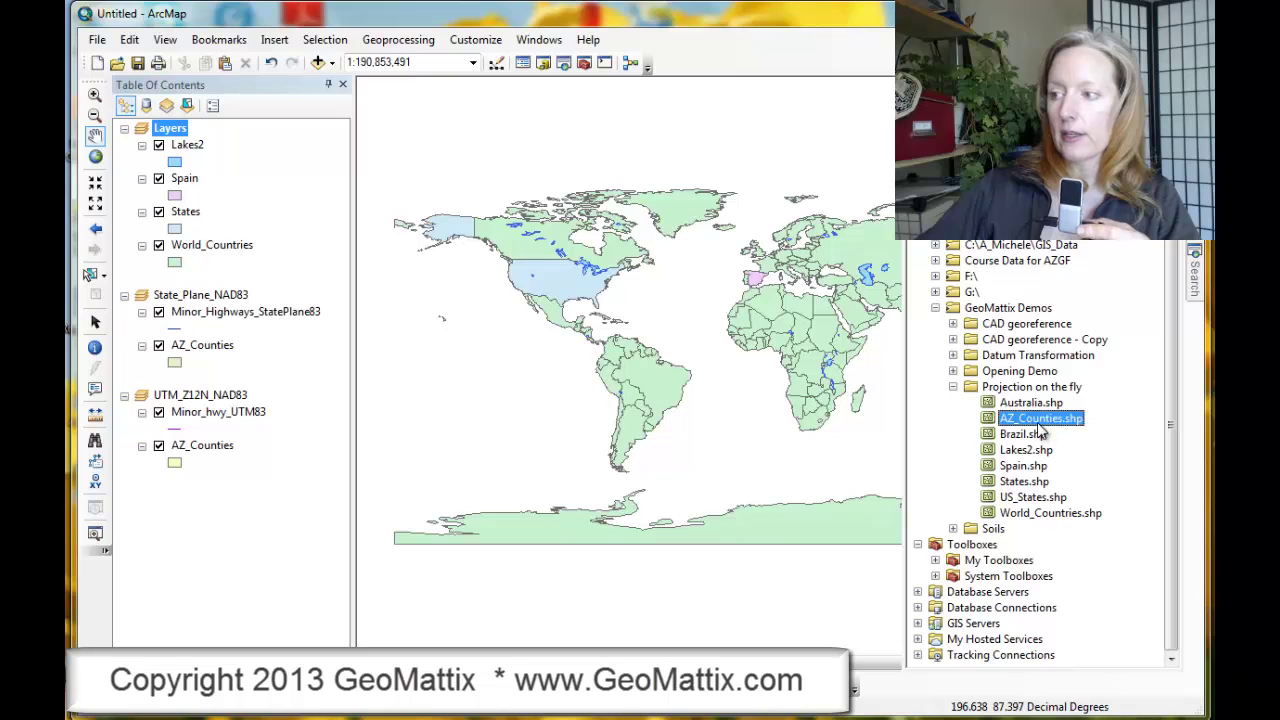
pyautogui.moveTo(1066, 420); pyautogui.dragTo(520, 508)
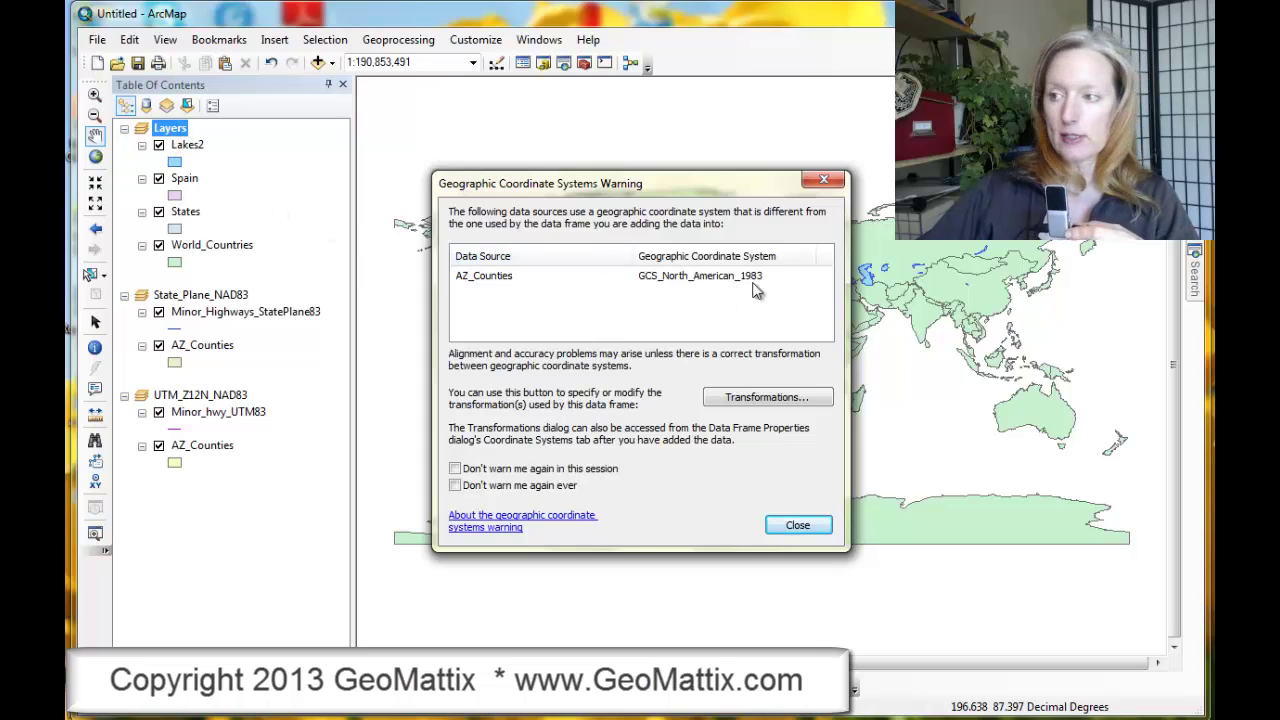
# Choose the NAD_1983_To_WGS_1984_5 geographic transformation and confirm it
pyautogui.click(762, 399)
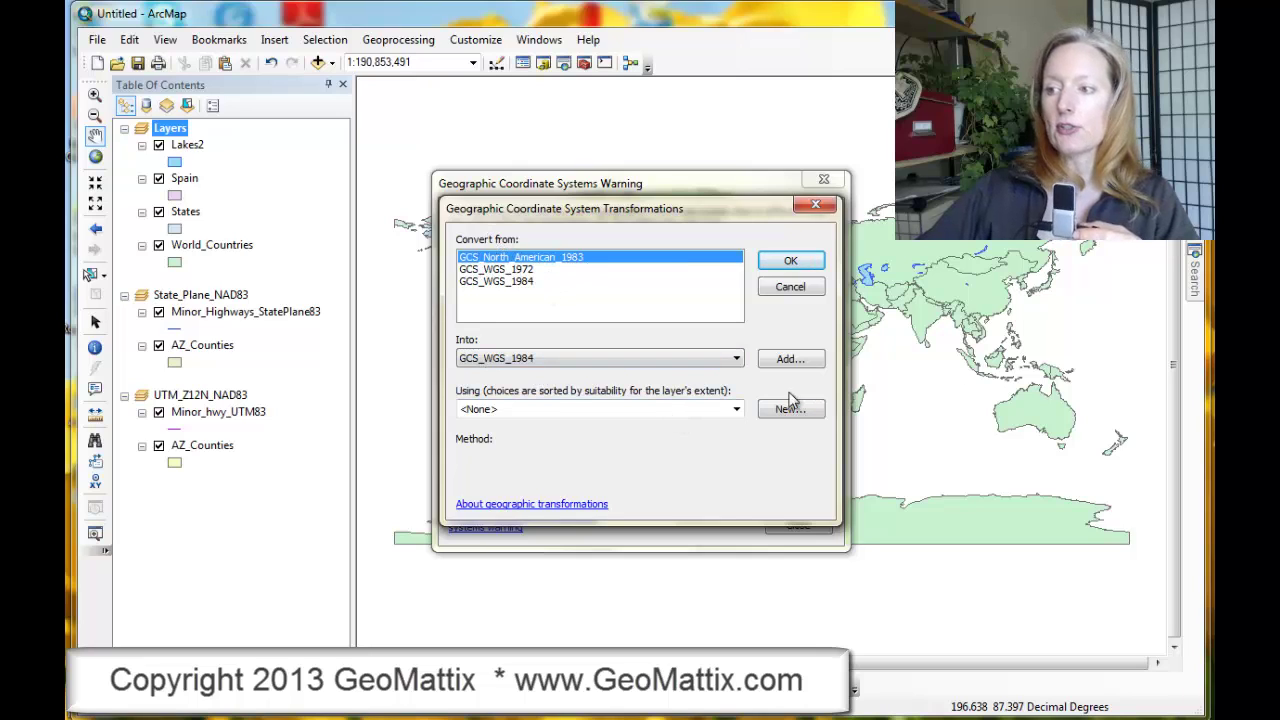
pyautogui.click(736, 408)
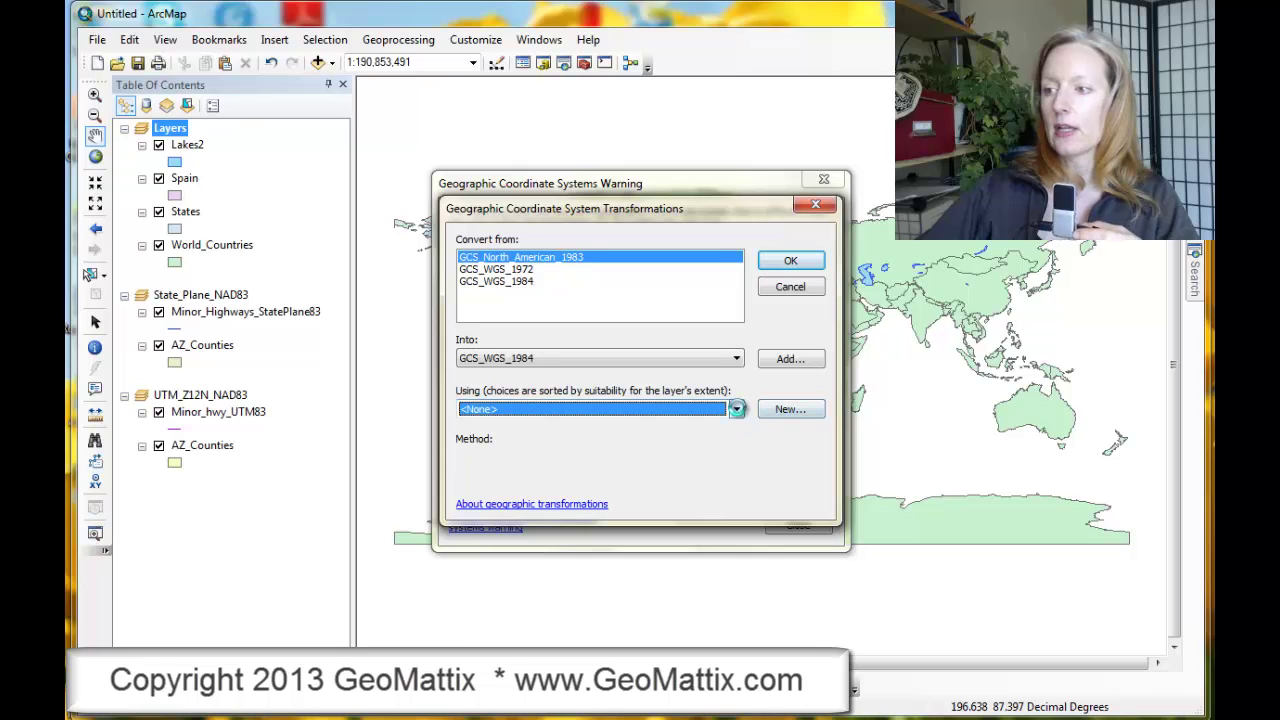
pyautogui.click(737, 410)
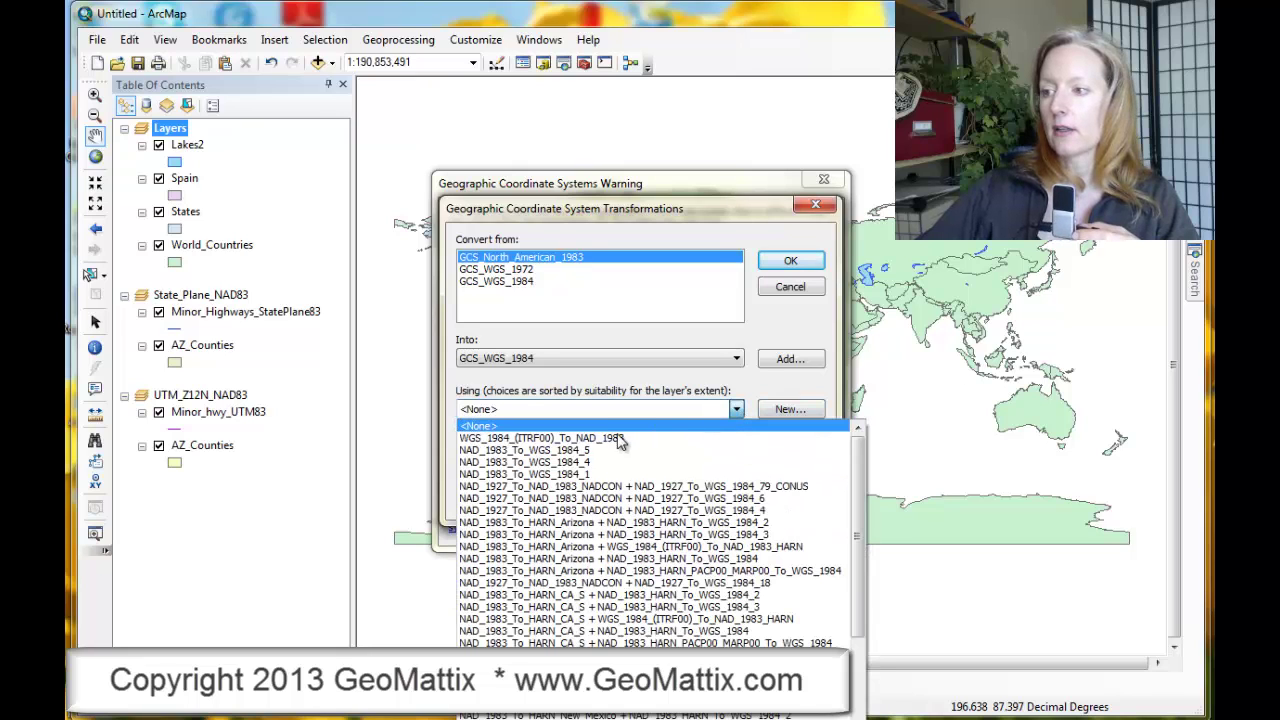
pyautogui.click(555, 457)
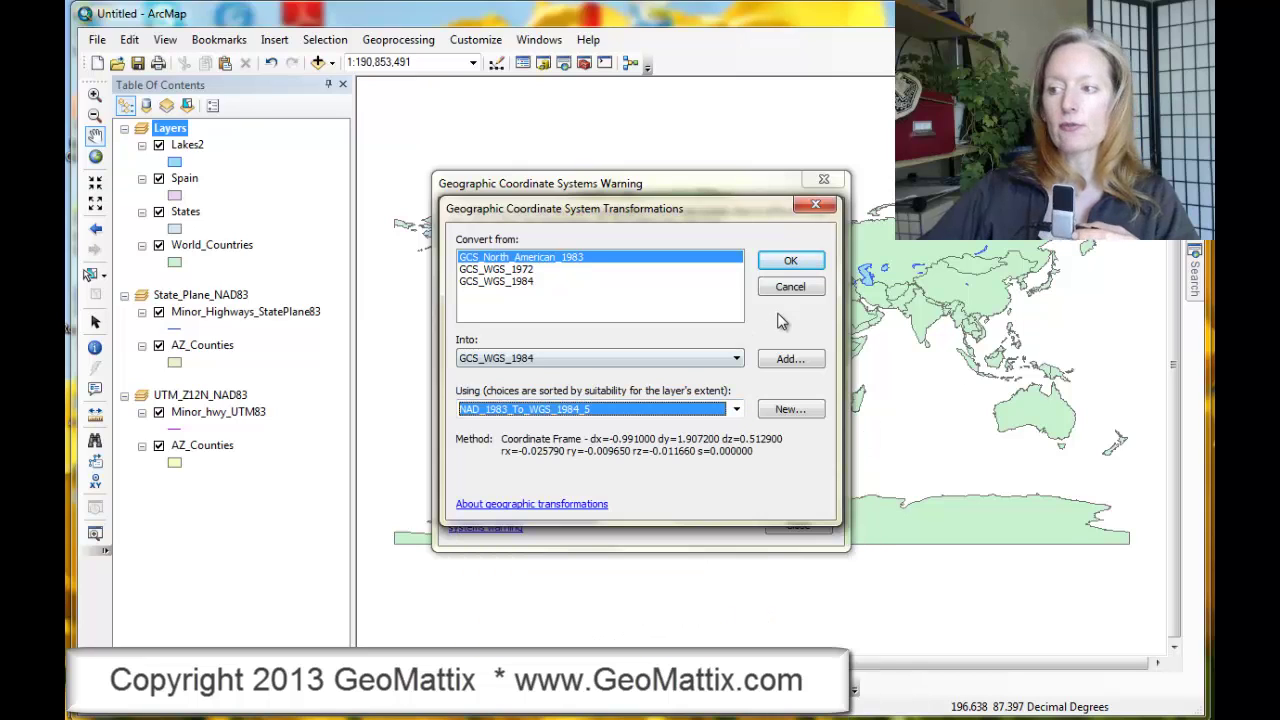
pyautogui.click(790, 264)
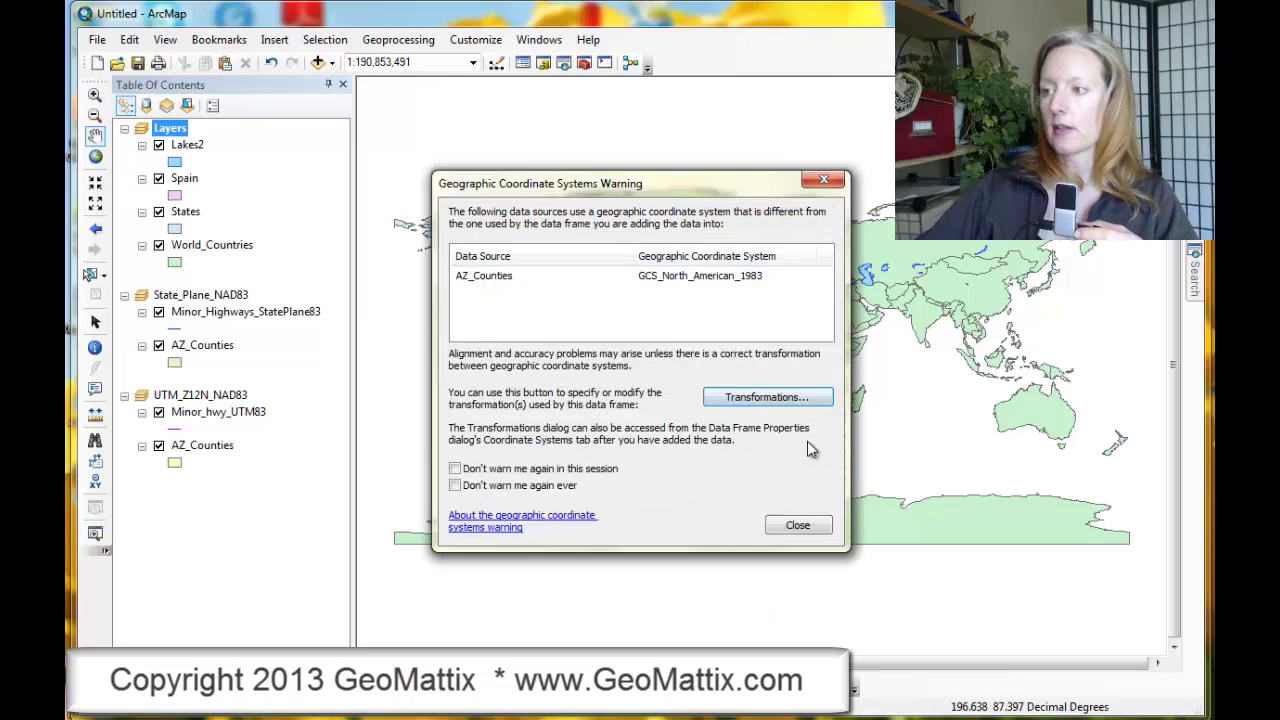
# Dismiss the warning, give AZ_Counties a red fill color, and zoom the map to Arizona
pyautogui.click(797, 528)
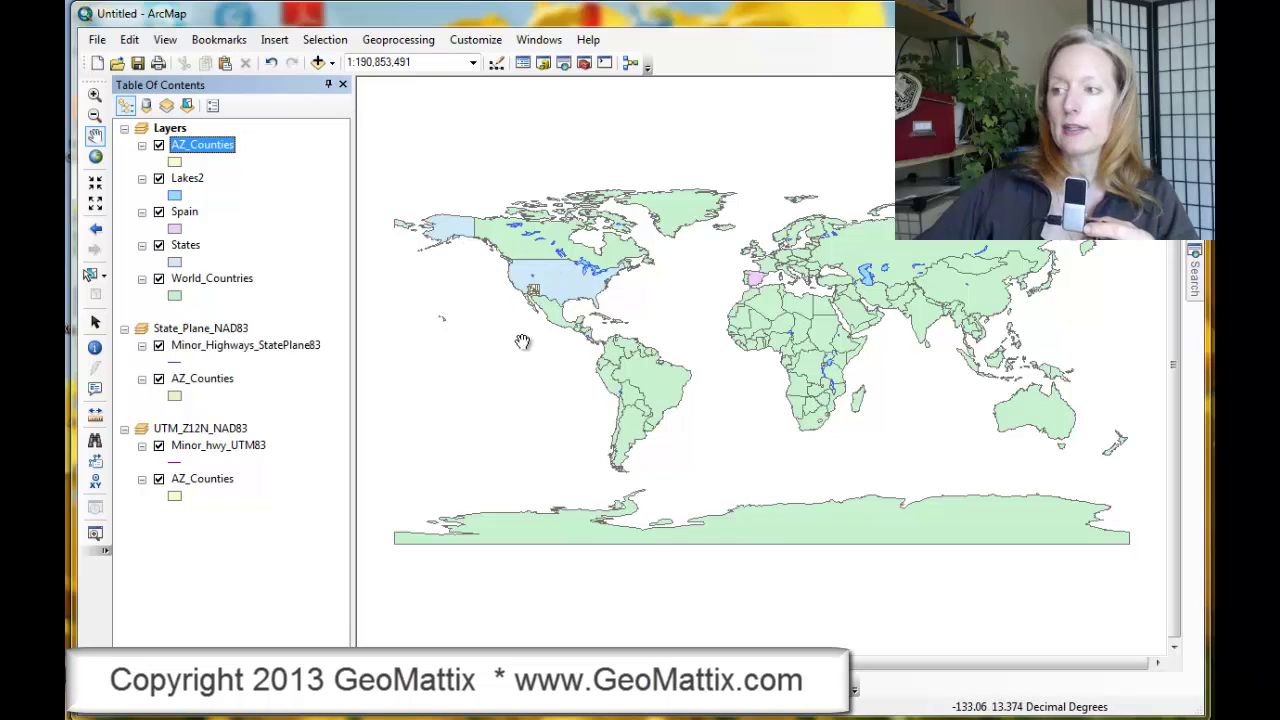
pyautogui.click(175, 161)
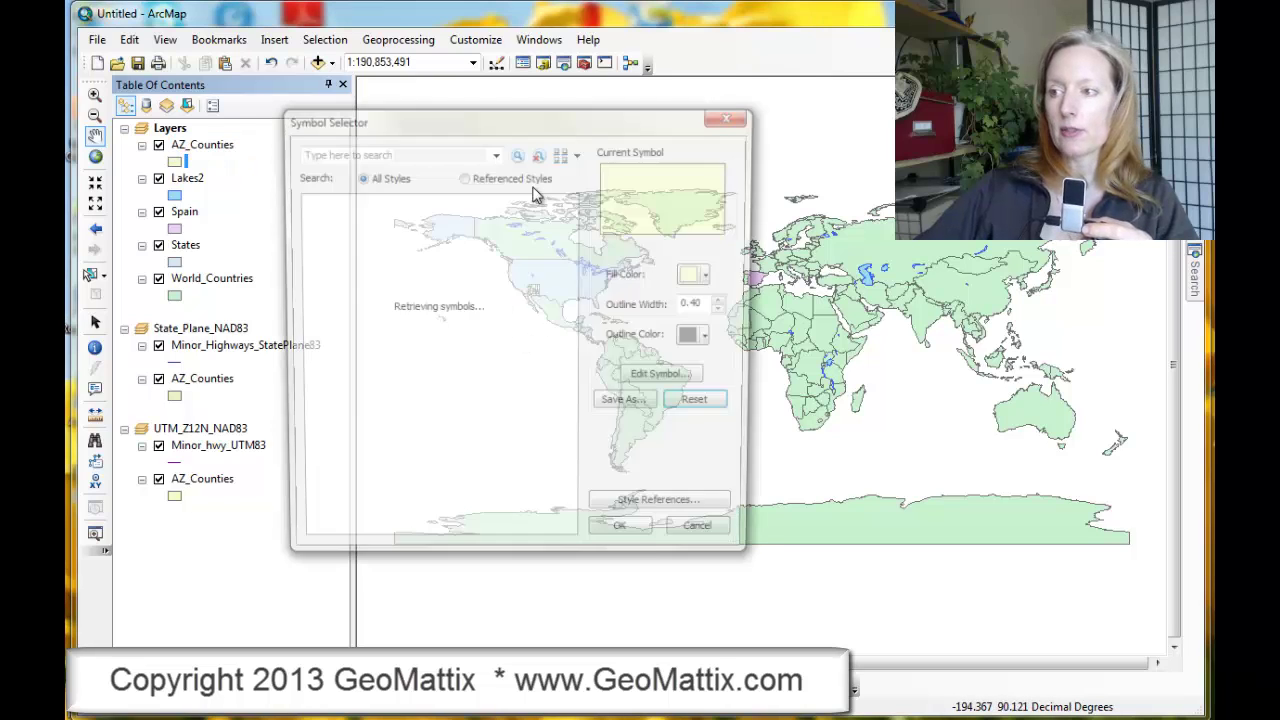
pyautogui.click(705, 275)
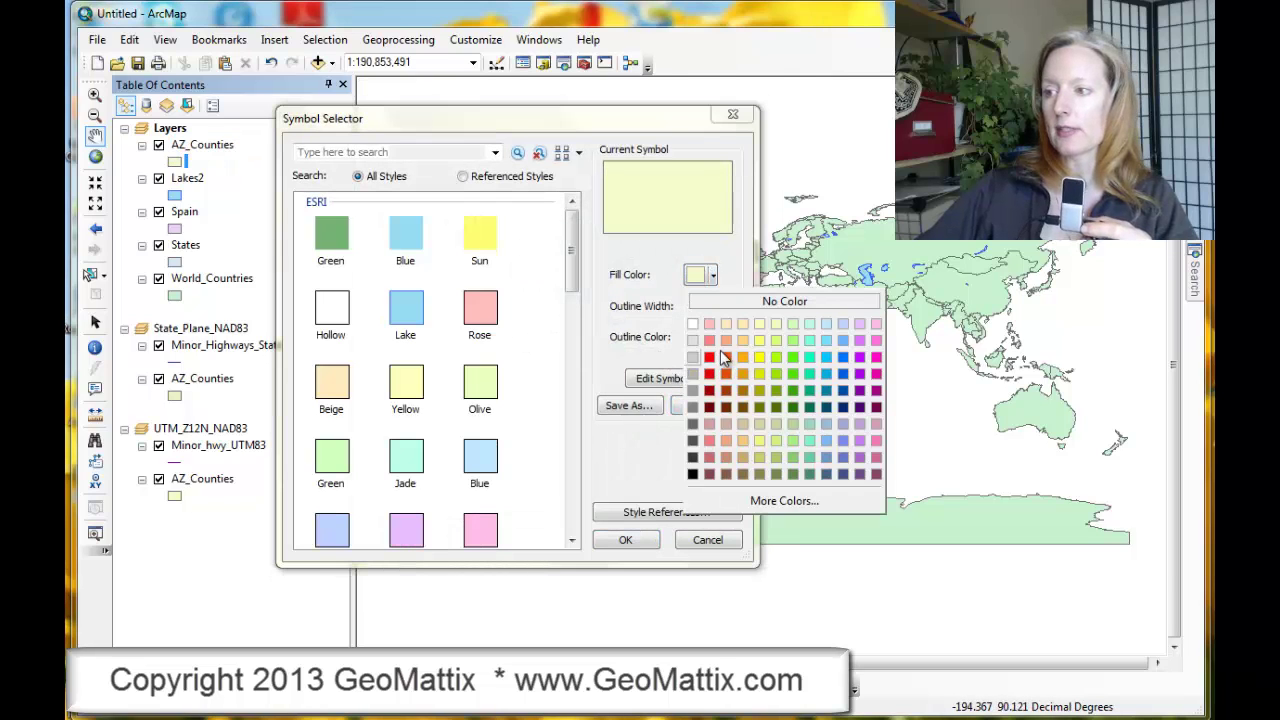
pyautogui.click(712, 364)
pyautogui.press('Return')
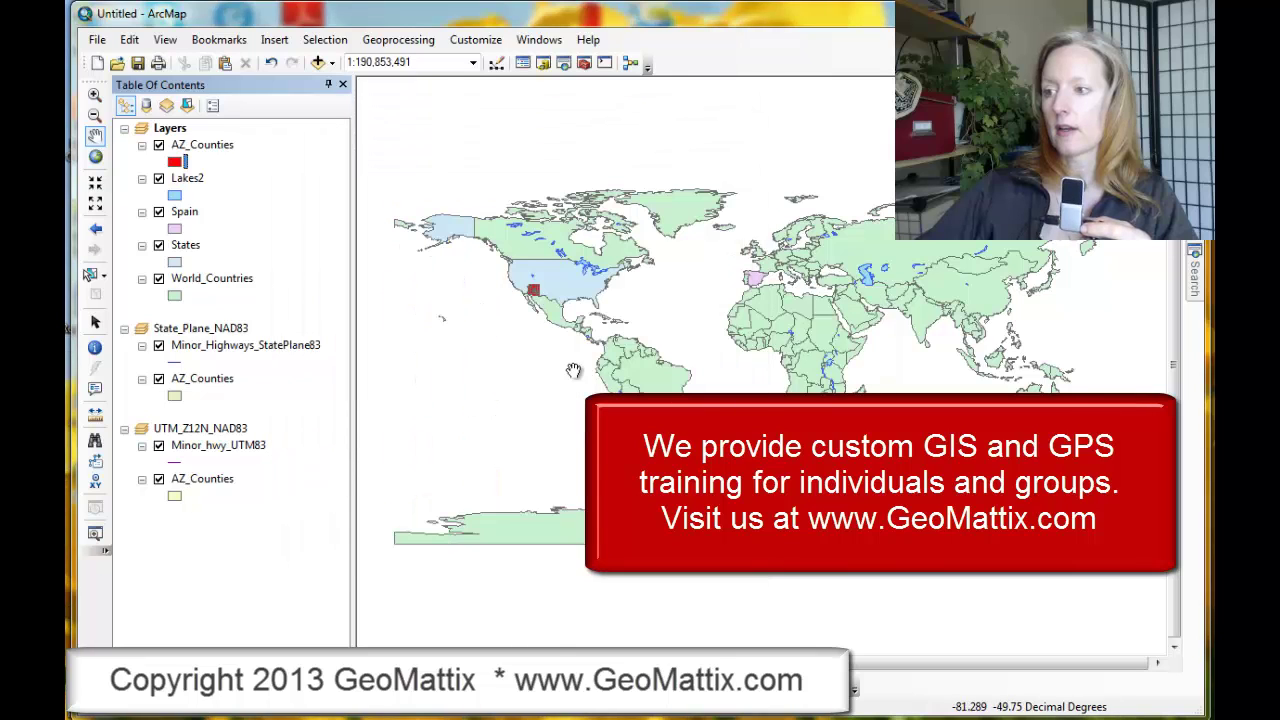
pyautogui.click(94, 94)
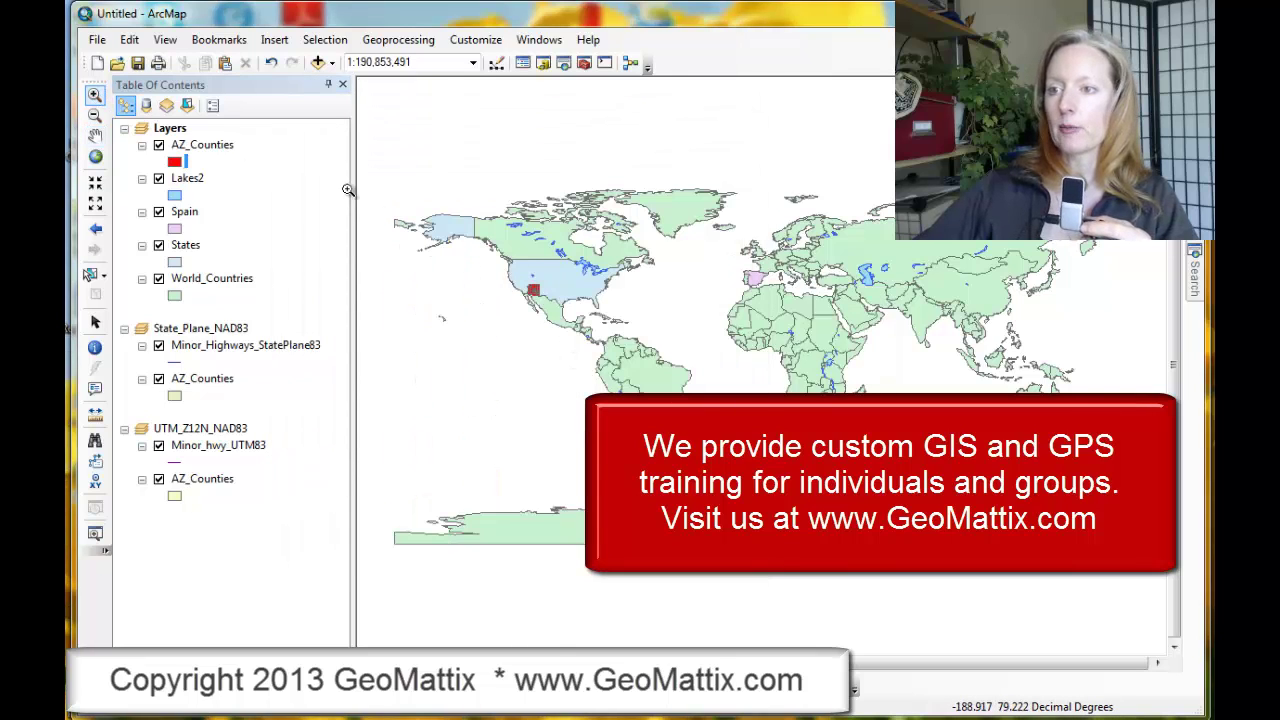
pyautogui.moveTo(553, 308); pyautogui.dragTo(508, 274)
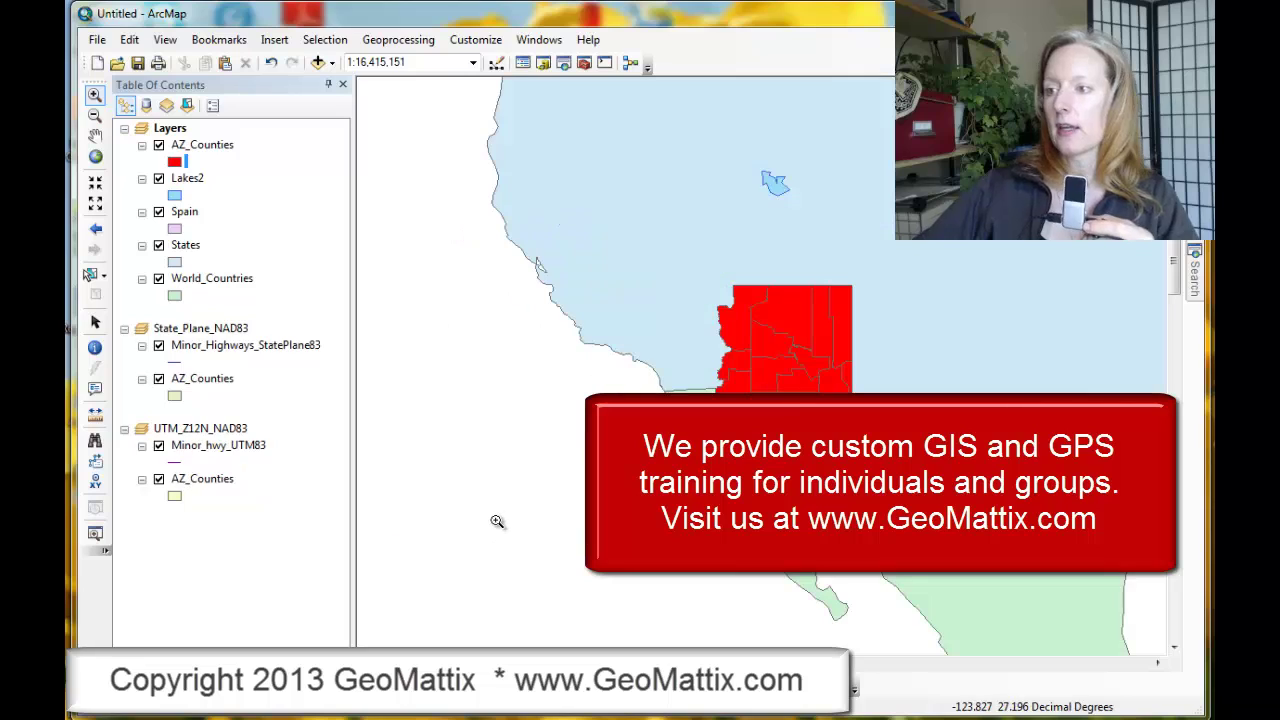